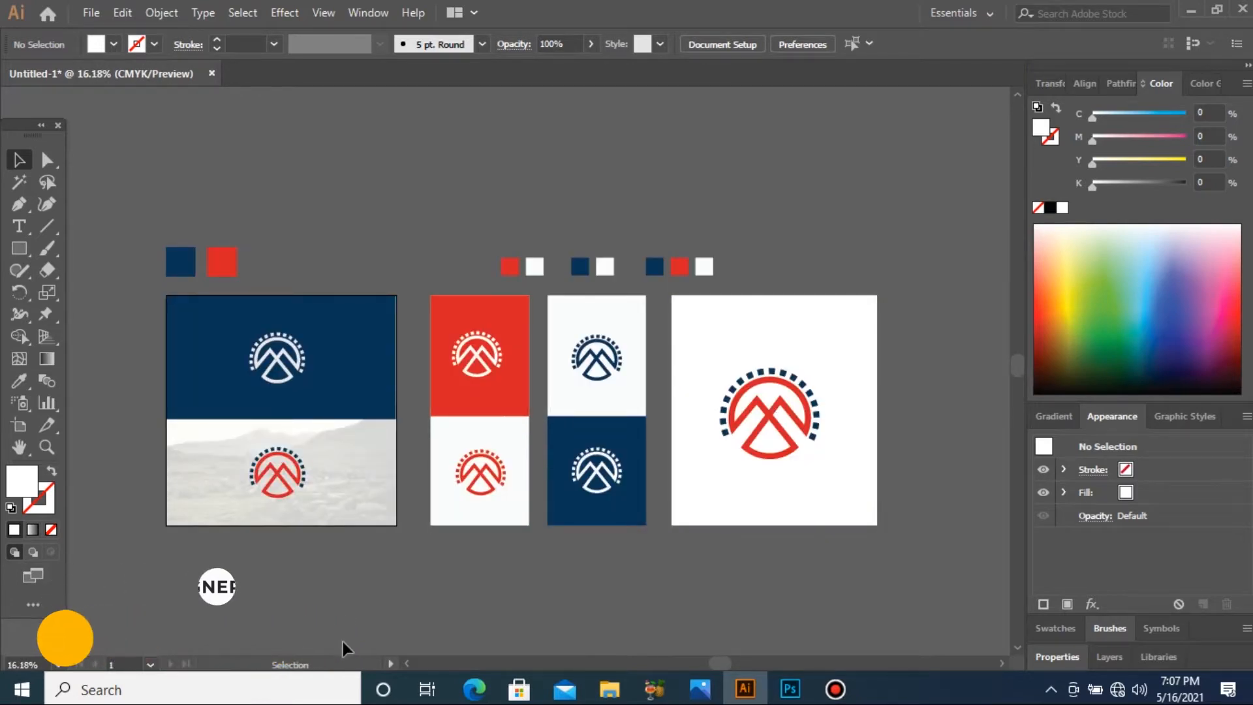
Step: Create a new 1000 × 1000 px document with one artboard
key("ctrl+n")
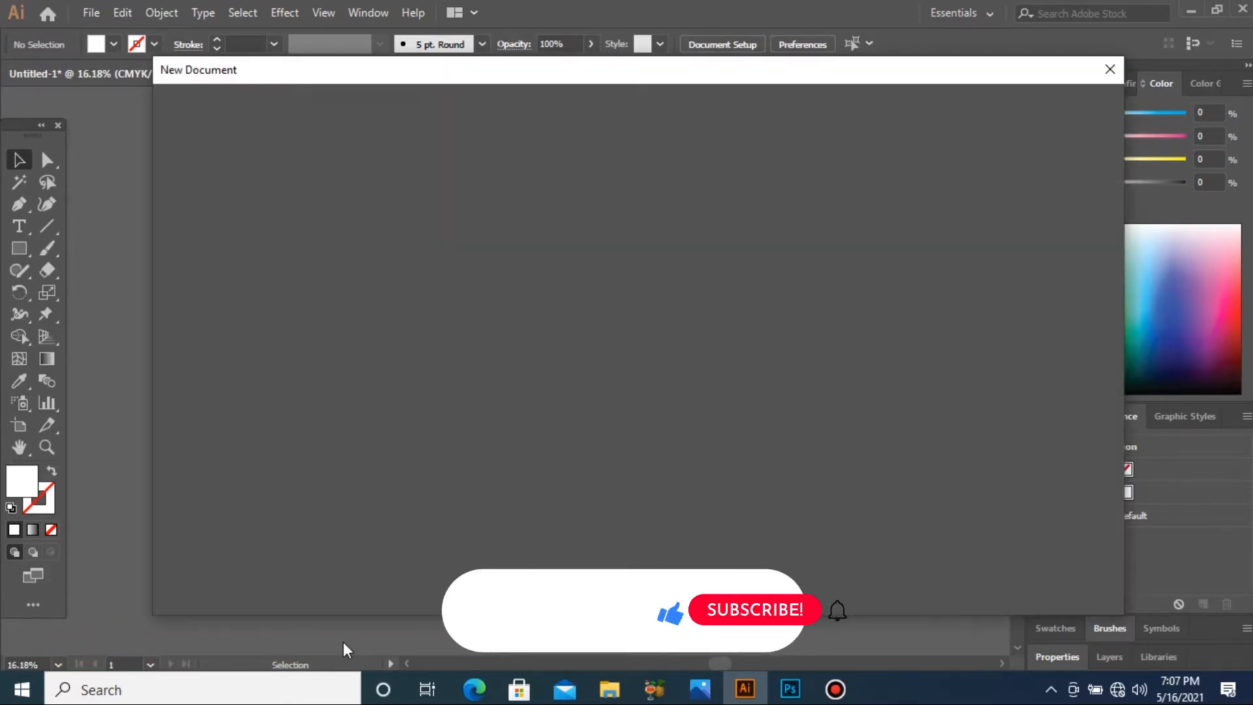
left_click(1034, 301)
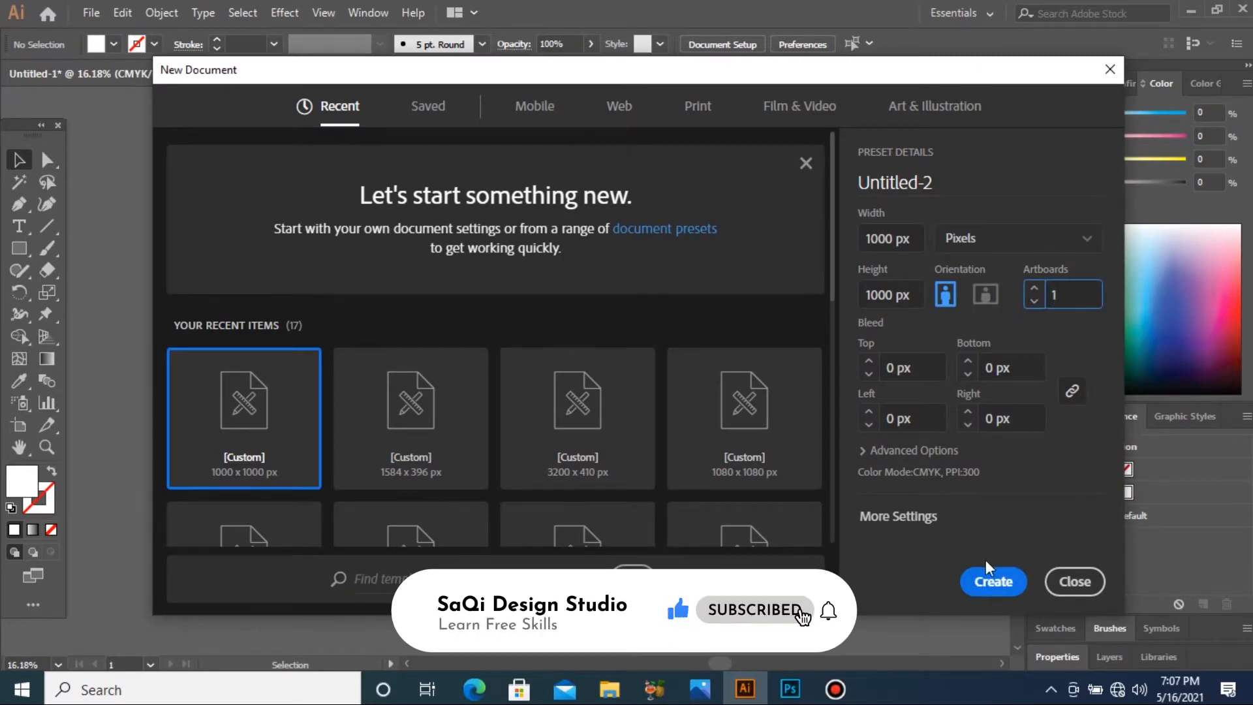
key("Escape")
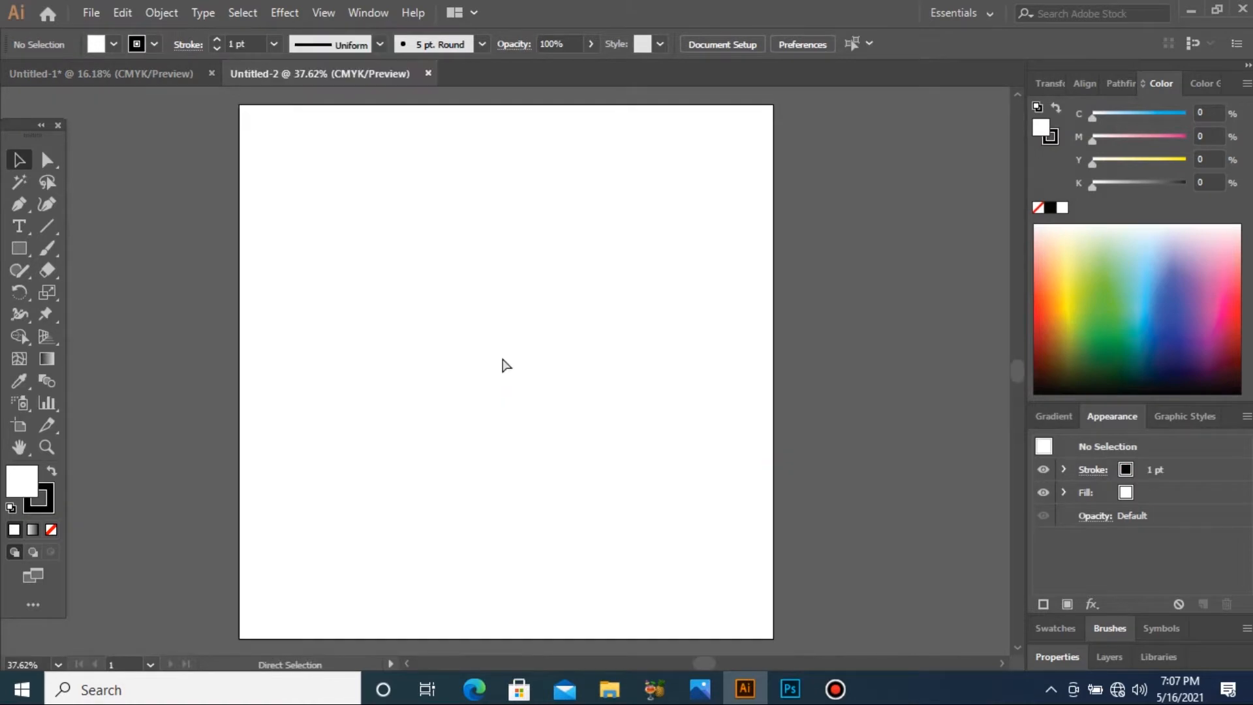
Step: Paste the mountain logo sketch onto the artboard and rotate it slightly clockwise
key("ctrl+v")
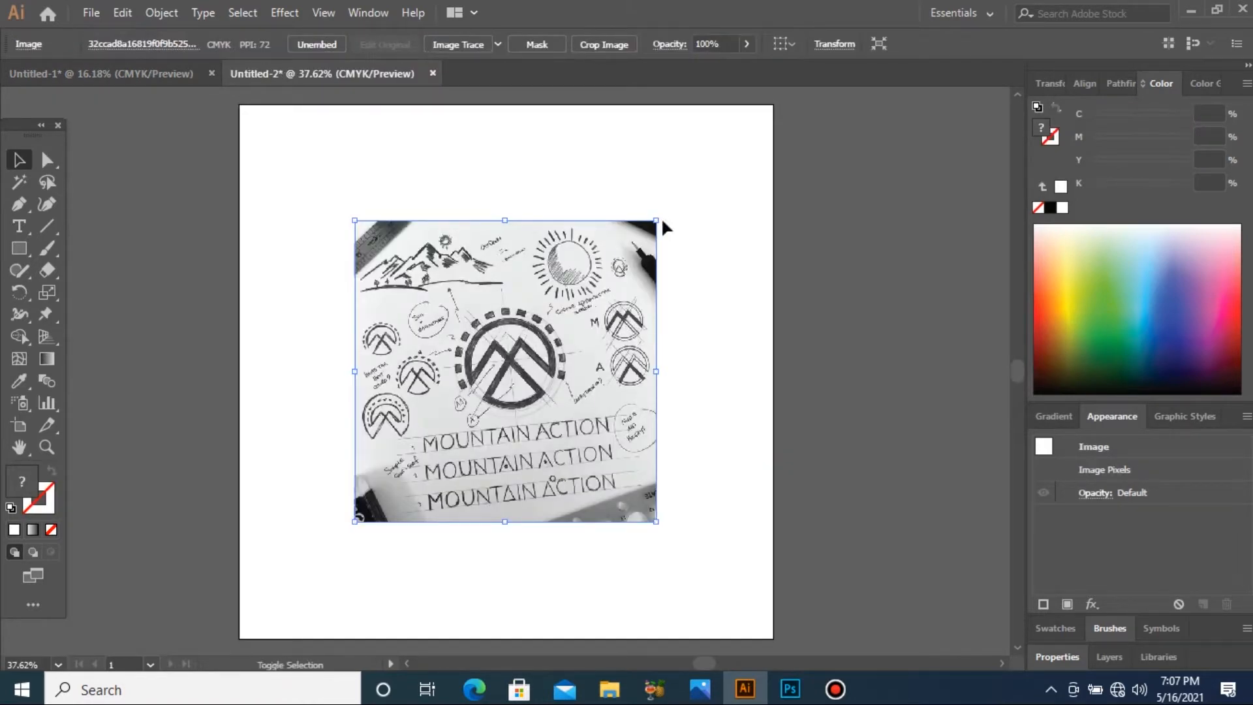
left_click_drag(666, 219, 666, 234)
left_click_drag(280, 246, 833, 507)
Step: Draw a circle with the Ellipse tool over the dashed outer ring of the central sketched logo
left_click(19, 249)
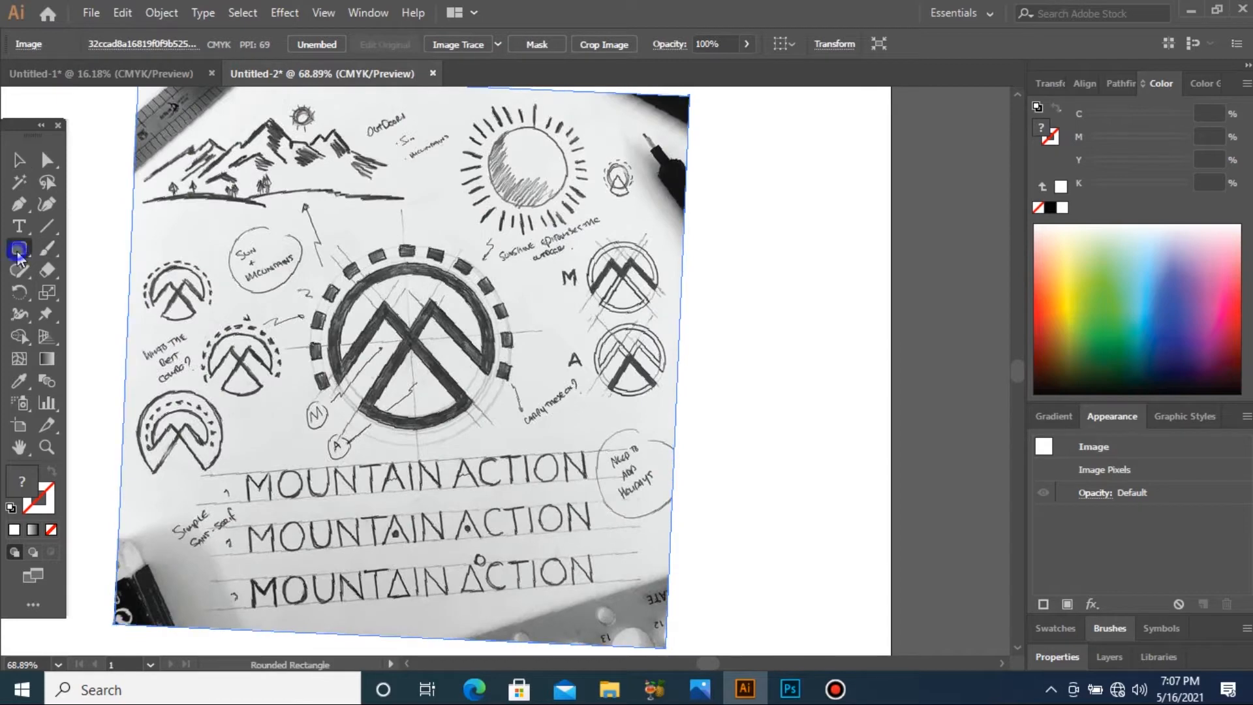
left_click(114, 295)
mouse_move(316, 243)
left_mouse_down()
mouse_move(519, 436)
mouse_move(509, 429)
left_mouse_up()
key("v")
scroll(323, 377, "up", 2)
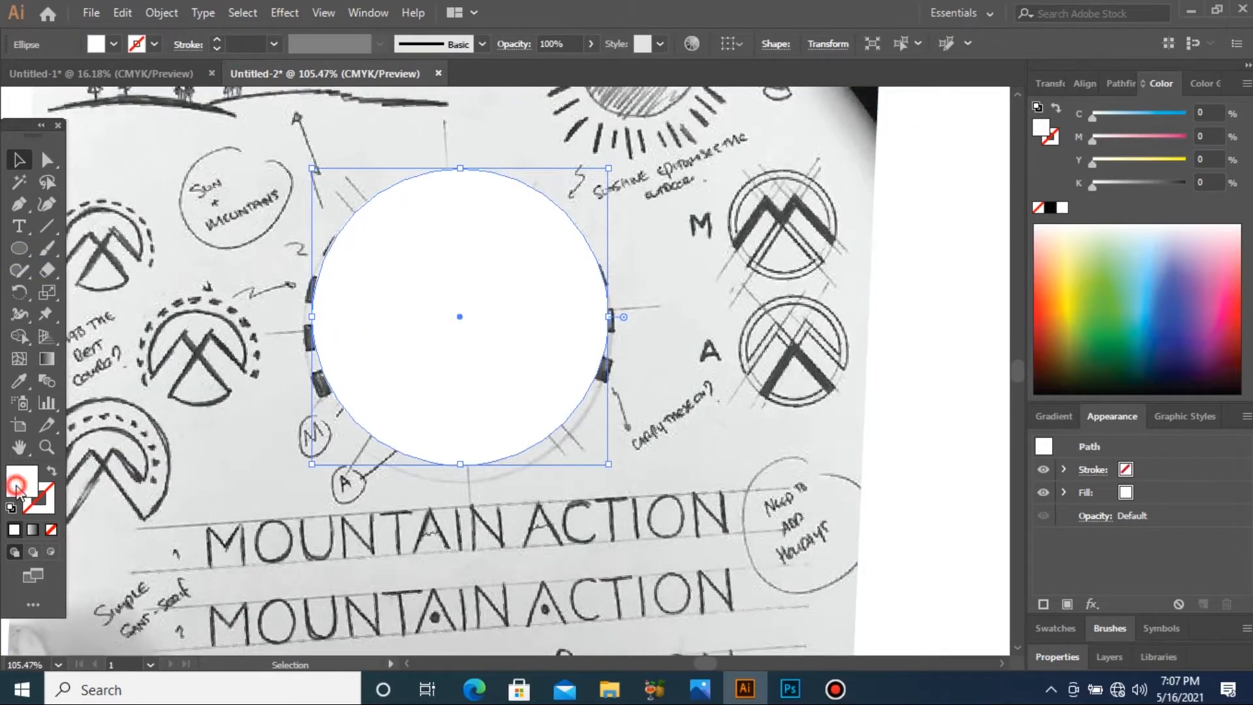
Step: Give the circle a crimson B71336 outline with no fill
double_click(16, 486)
type("BE1E2D")
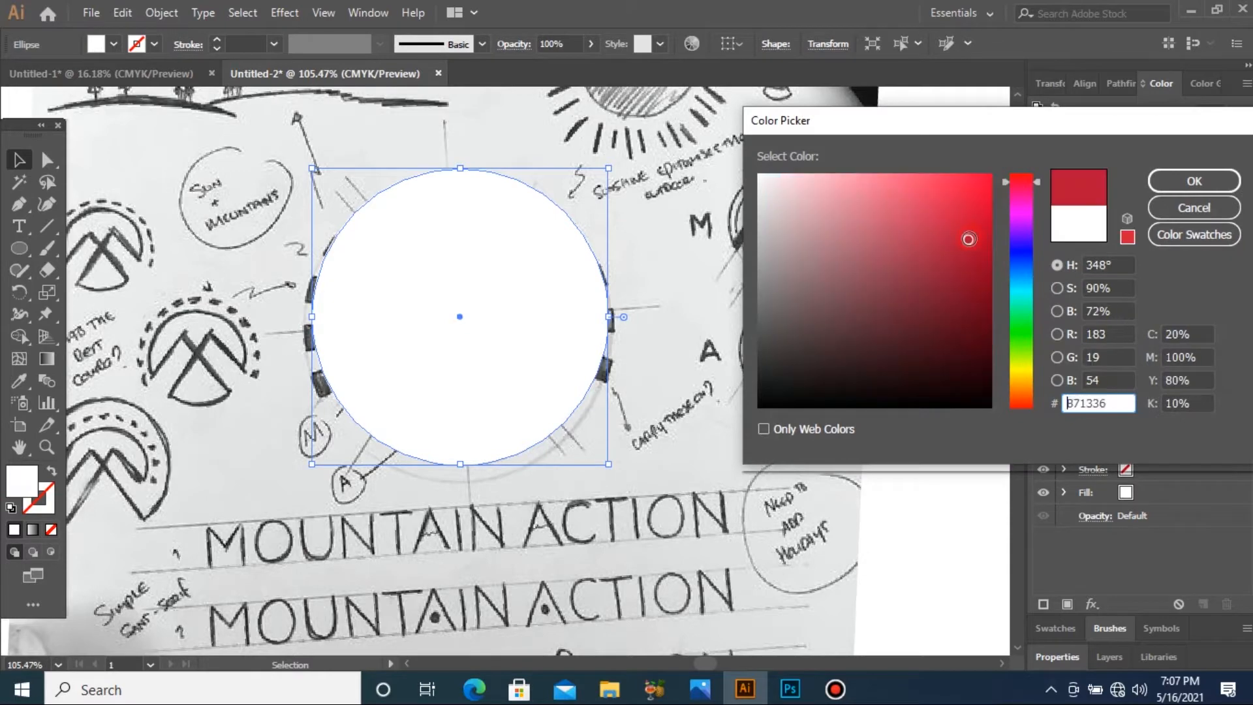
left_click(1194, 181)
key("shift+x")
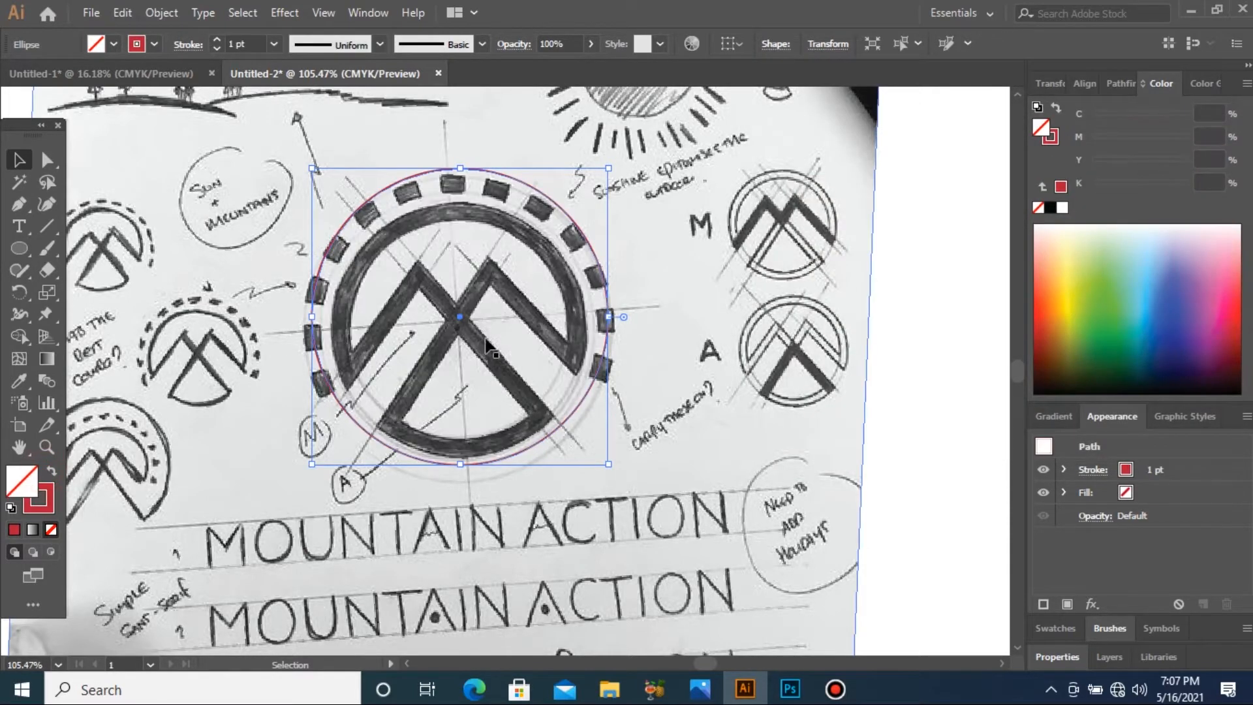
Step: Fit the circle to the sketch's dashed ring and add a smaller concentric copy over the solid inner ring
left_click_drag(460, 319, 459, 327)
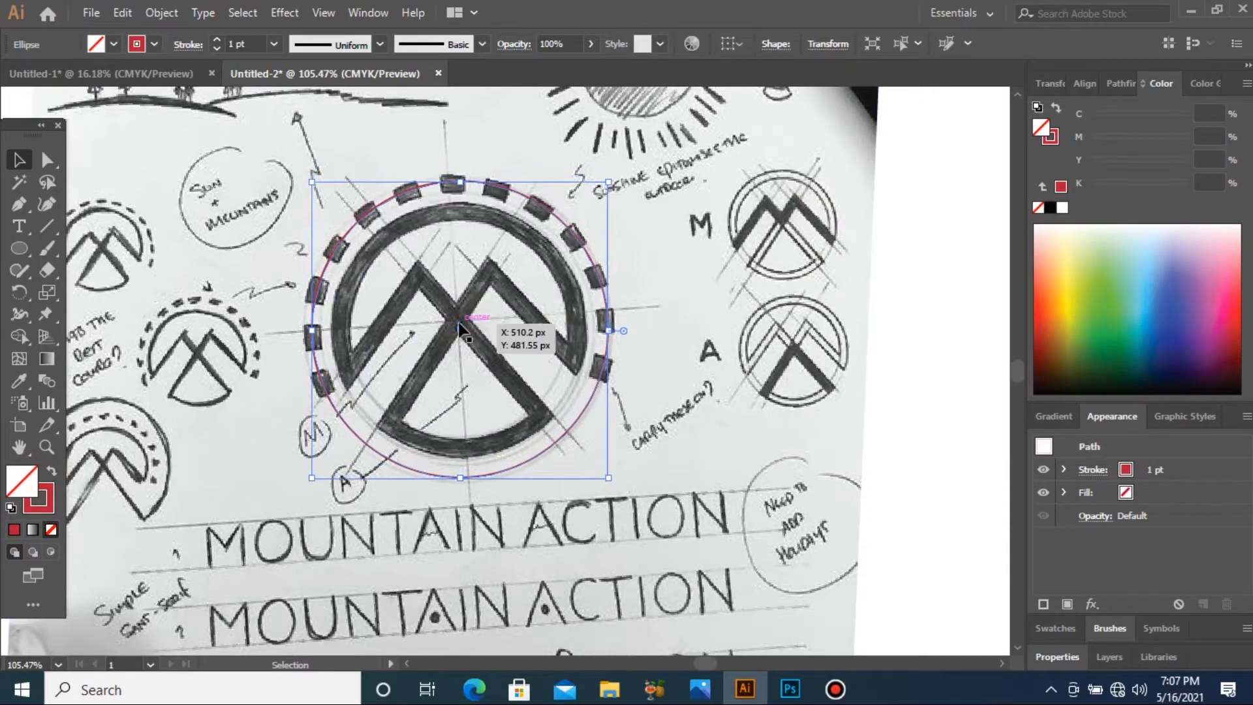
left_click_drag(611, 478, 606, 477)
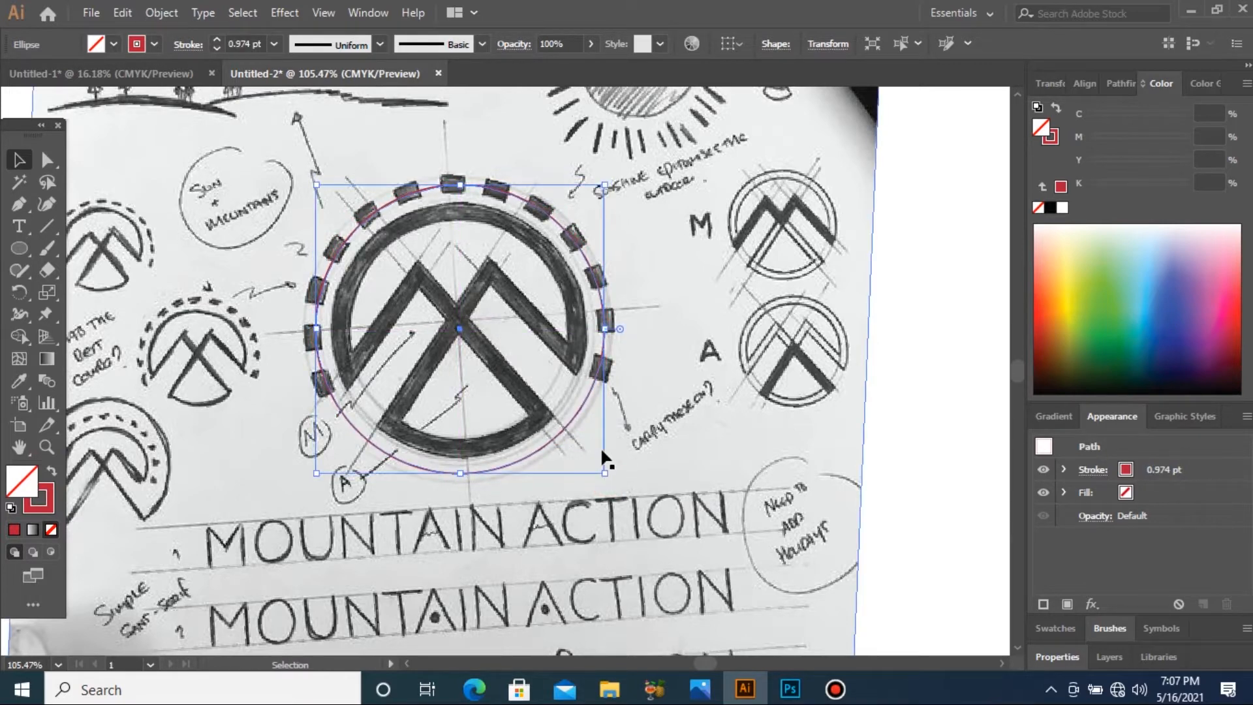
left_click_drag(605, 475, 577, 464)
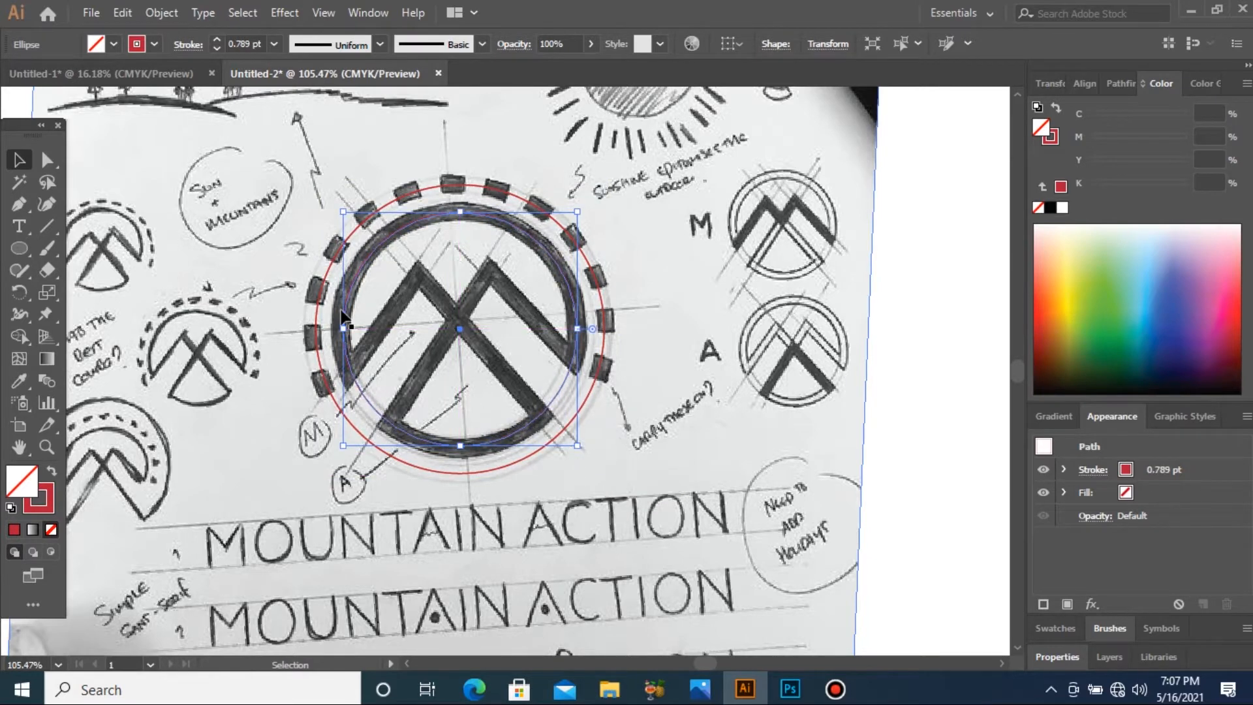
Step: Trace the left peak's two sides as separate Pen tool lines, the outer one about 150 px long, extending past the apex
key("p")
left_click(433, 250)
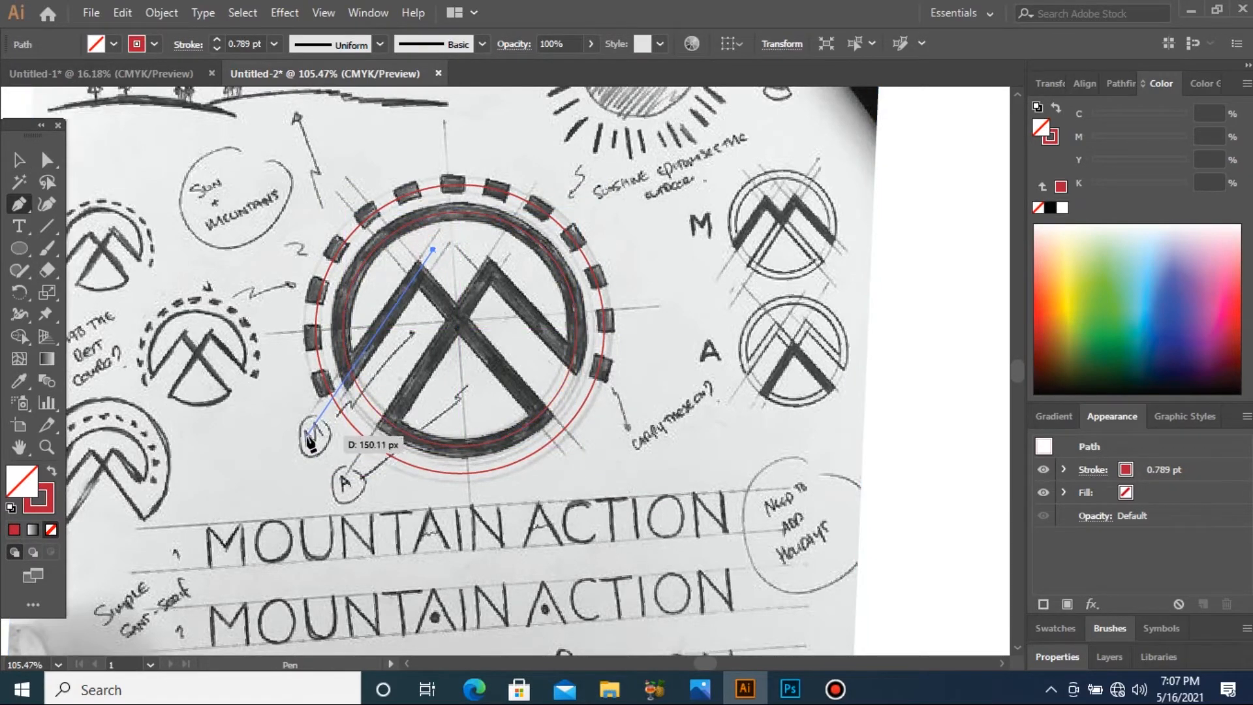
left_click(307, 434)
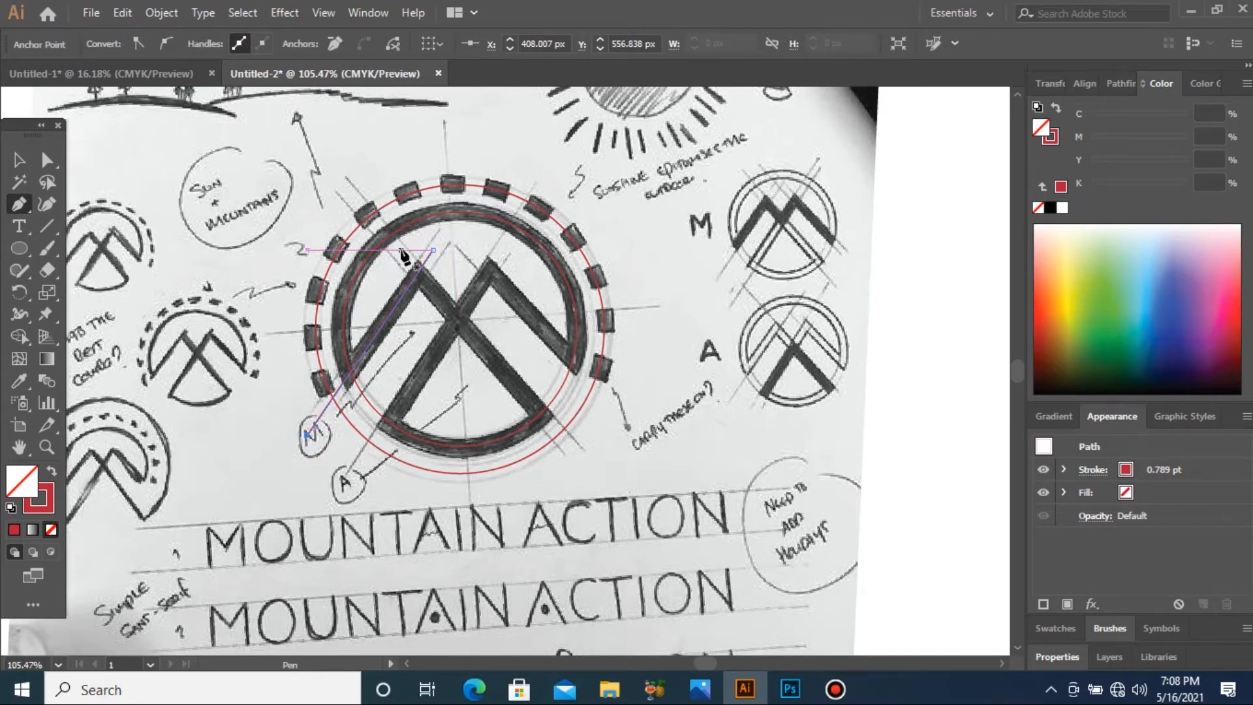
key("Escape")
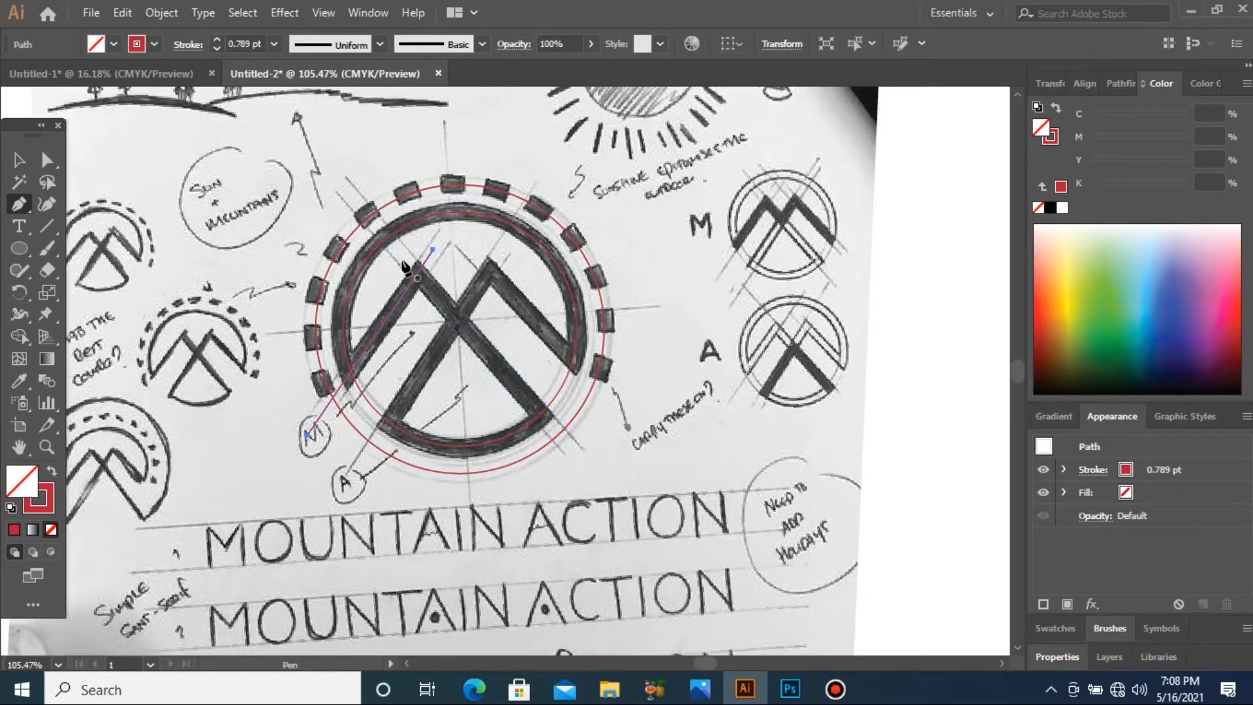
left_click(404, 257)
left_click(577, 450)
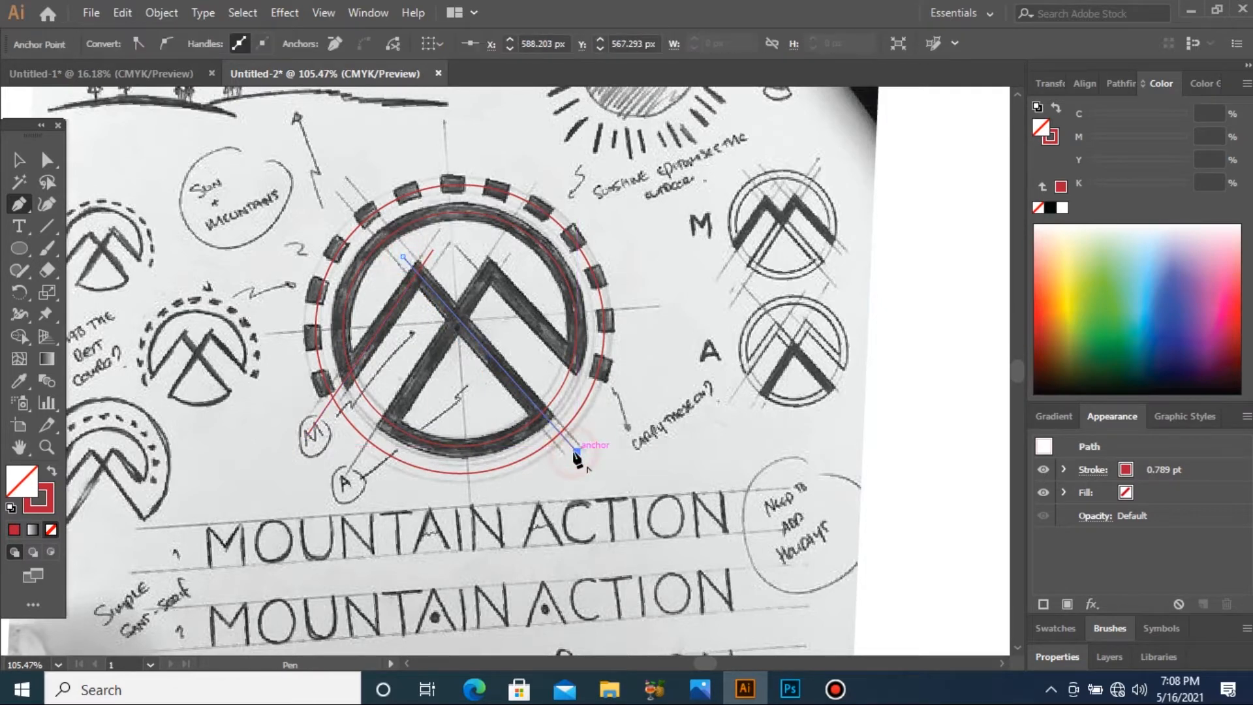
left_click_drag(577, 457, 577, 460)
Step: Trace the right peak's two sides as separate Pen tool lines extending past the apex and the ring
left_click(500, 248)
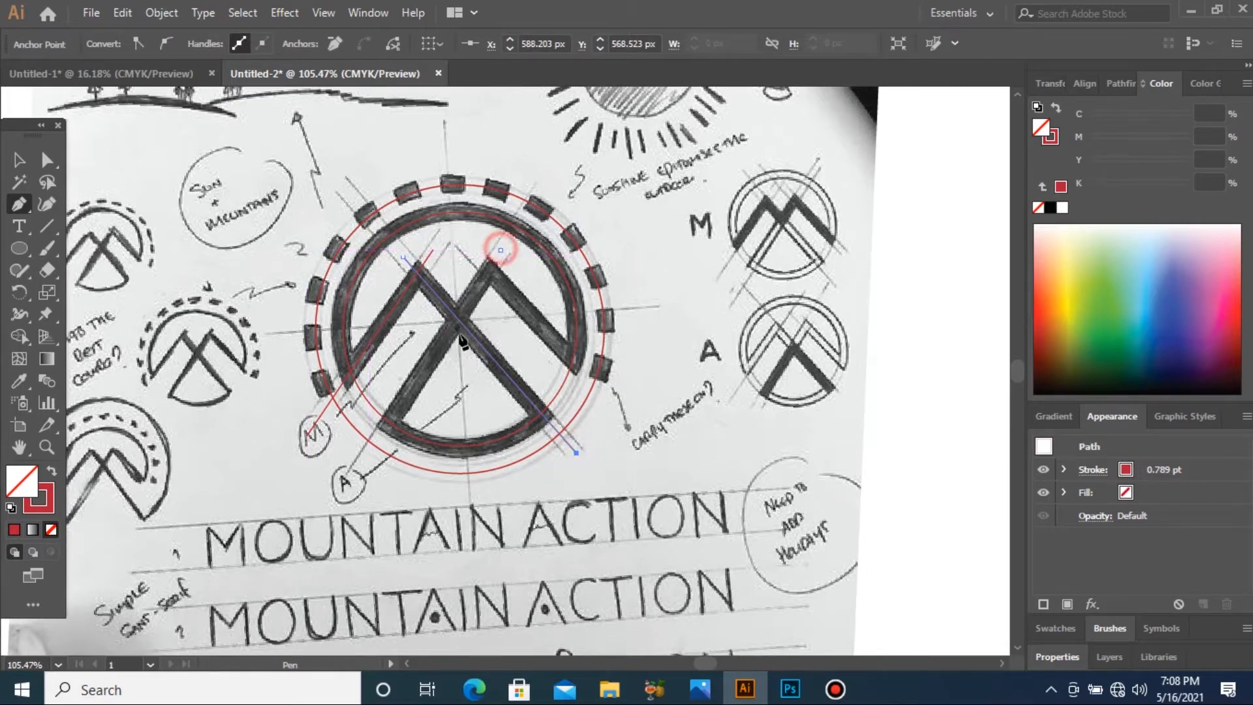
key("ctrl+z")
left_click(499, 257)
left_click(357, 474)
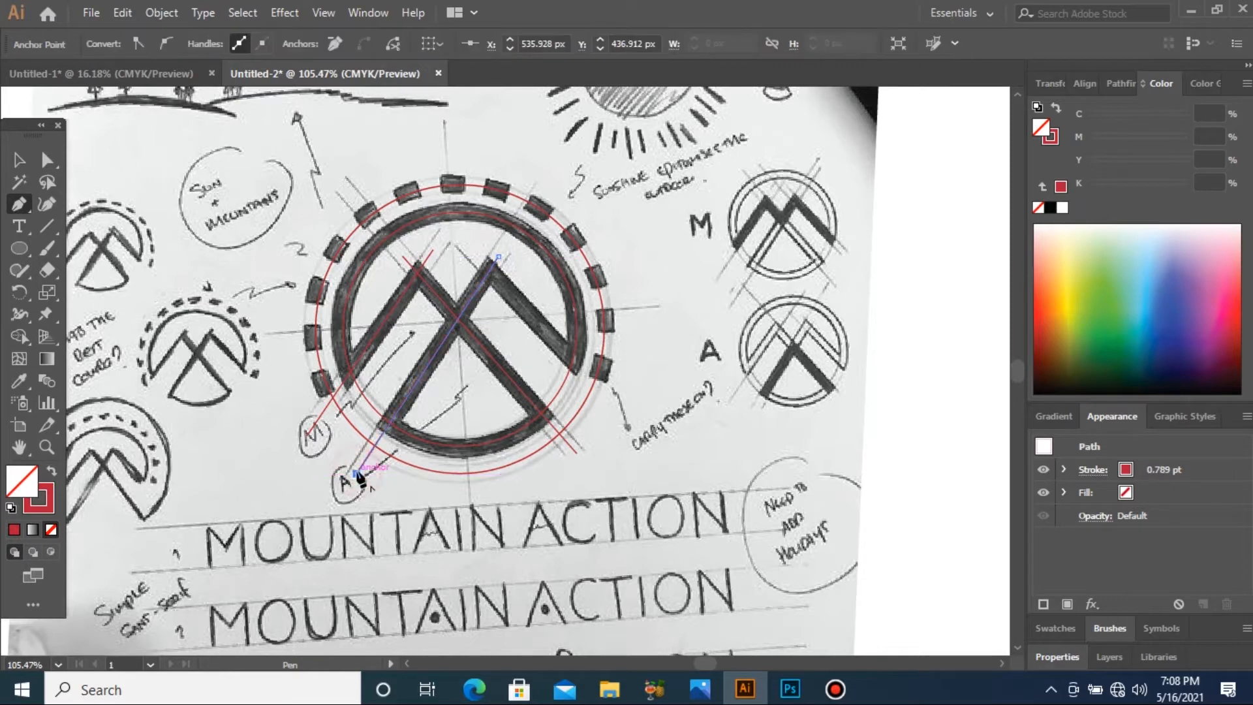
left_click(468, 250)
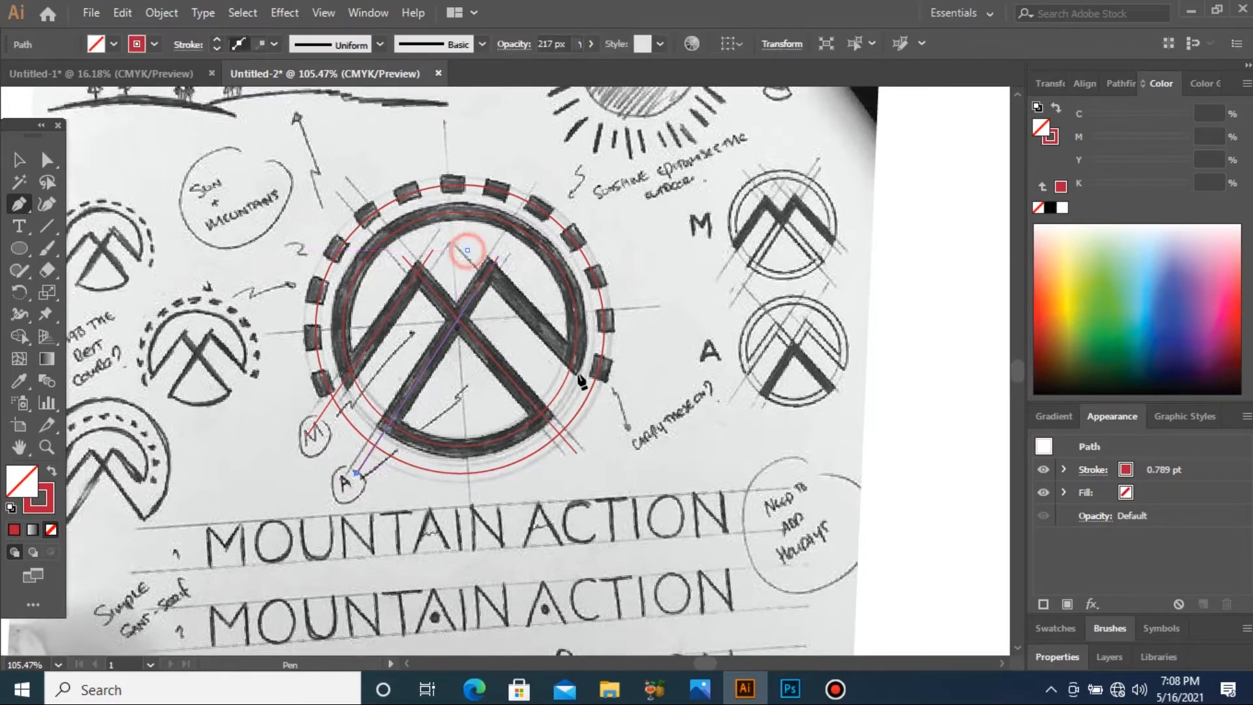
left_click(647, 432)
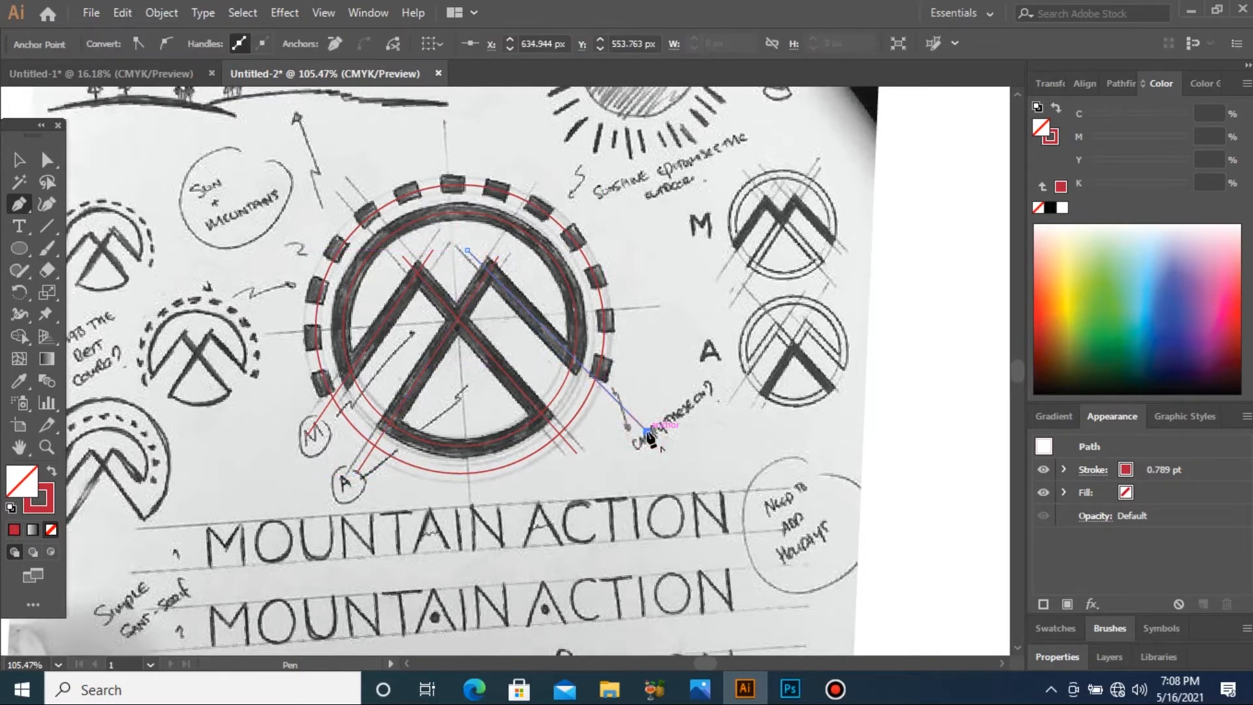
Step: Move the sketch image off the artboard, away from the traced linework
key("v")
key("ctrl+minus")
key("ctrl+minus")
key("ctrl+minus")
key("ctrl+minus")
key("ctrl+minus")
left_click_drag(394, 428, 721, 439)
left_click_drag(325, 260, 645, 419)
Step: Rotate the traced circles and lines slightly clockwise and set their stroke weight to 12 pt
left_click_drag(260, 243, 574, 483)
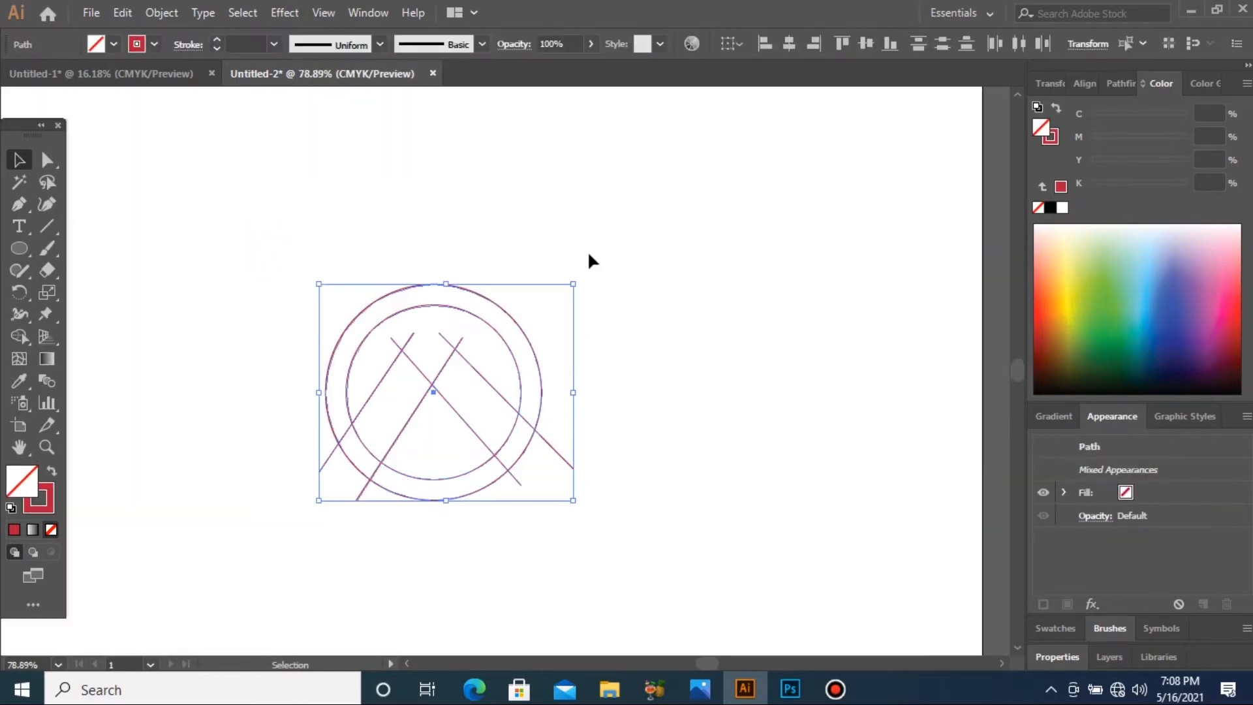
left_click_drag(583, 279, 586, 285)
left_click_drag(181, 241, 774, 545)
left_click(240, 44)
type("12")
key("Return")
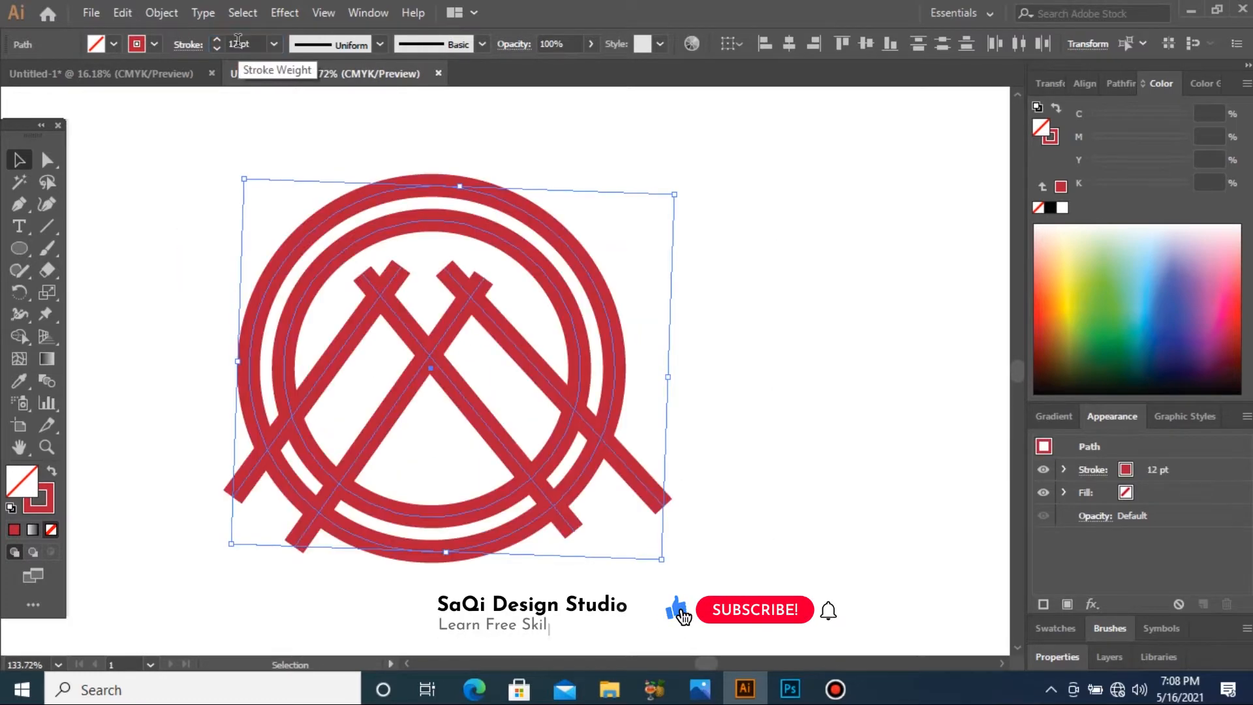
Step: Place a copy of the traced logo near the upper-left corner of the artboard
key("ctrl+minus")
key("ctrl+minus")
key("ctrl+minus")
key("ctrl+minus")
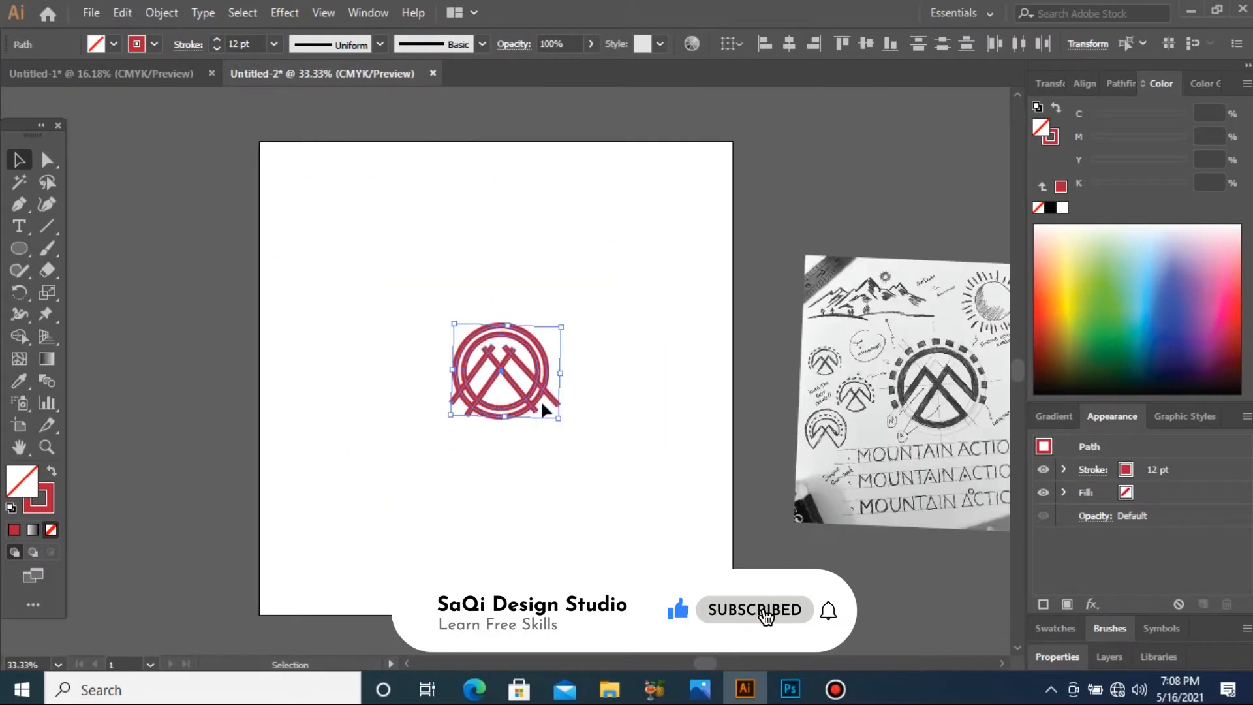
left_click_drag(501, 379, 322, 232)
left_click_drag(406, 293, 570, 457)
Step: Make the original logo's outer circle a dashed line with a 15 pt dash
left_click_drag(264, 176, 757, 558)
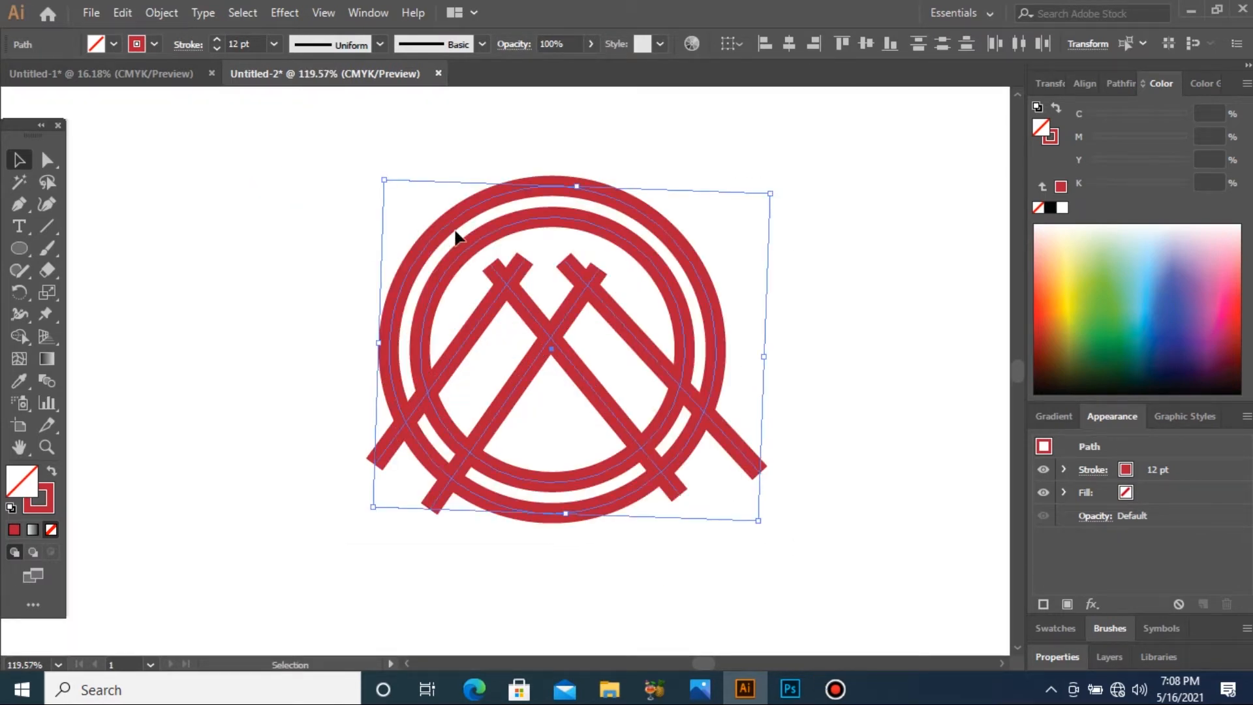
left_click(371, 310)
left_click(389, 339)
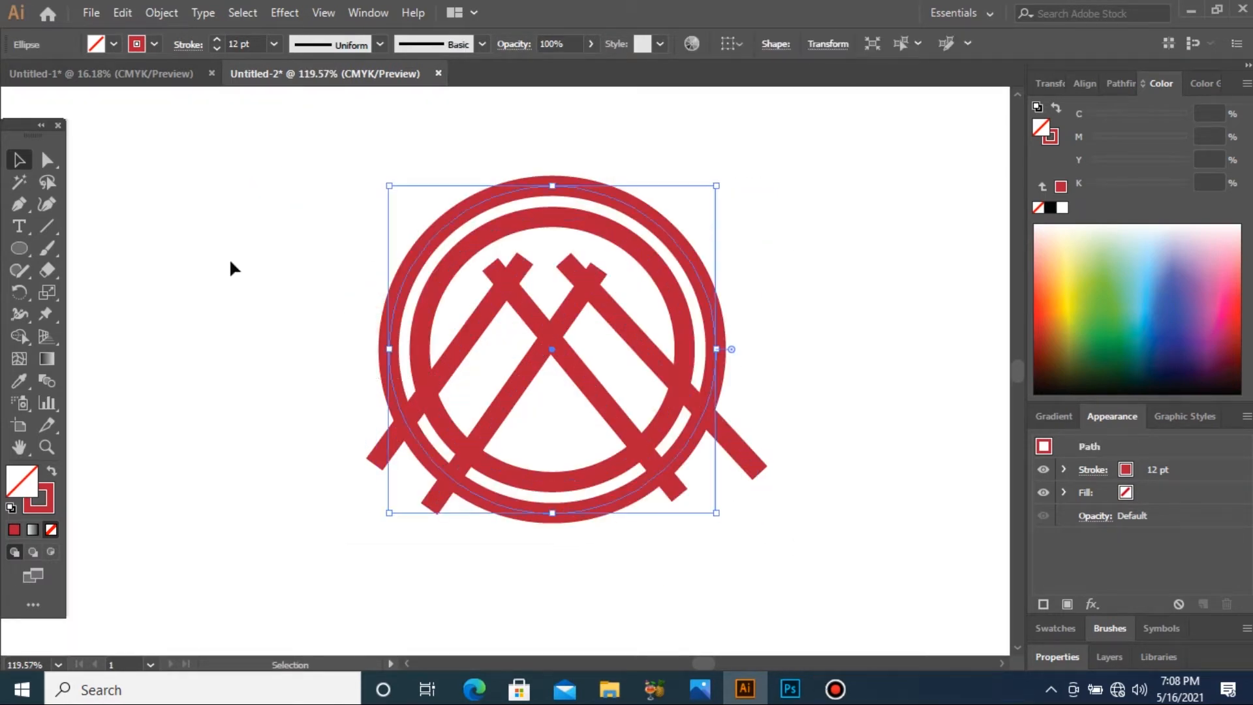
left_click(181, 46)
left_click(13, 171)
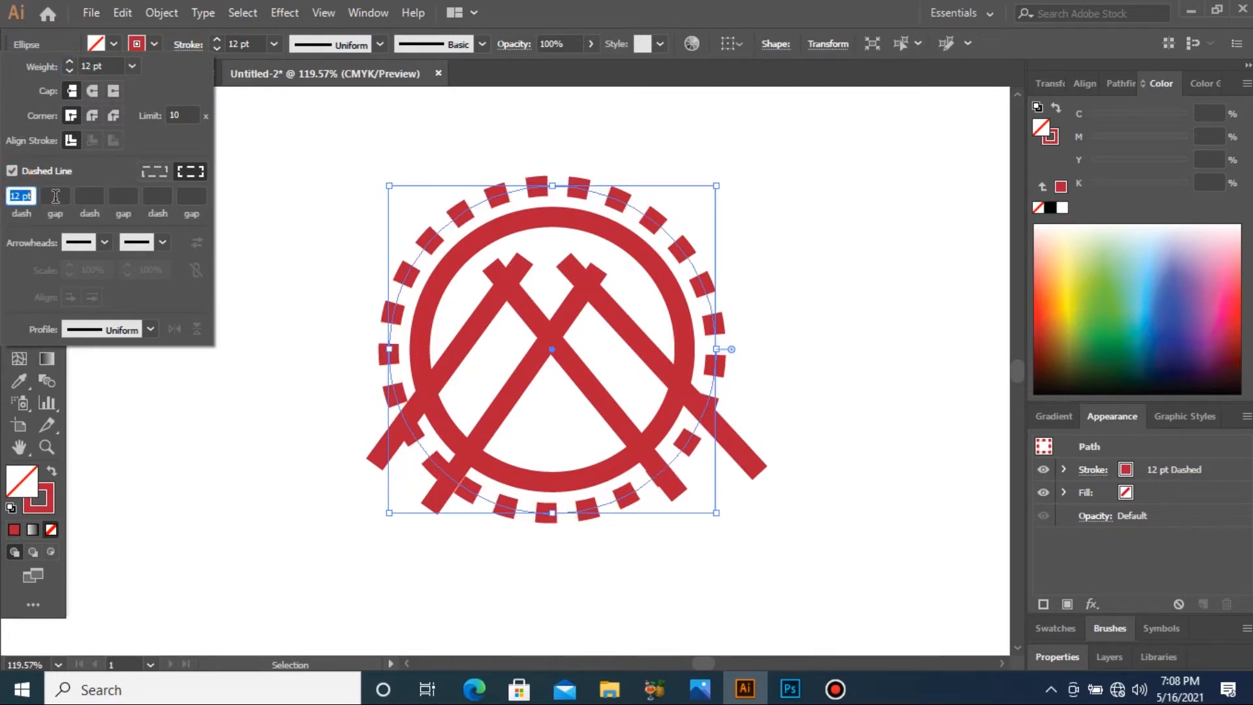
left_click(56, 196)
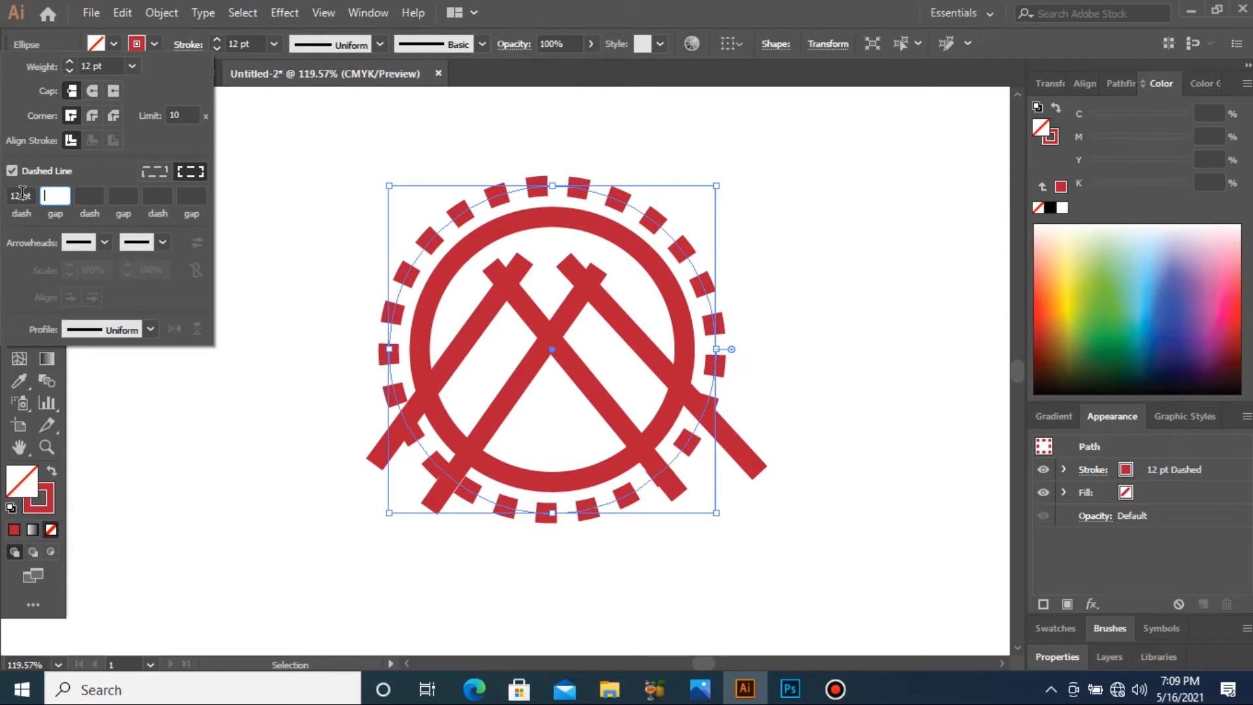
left_click_drag(21, 193, 9, 197)
type("15")
key("Return")
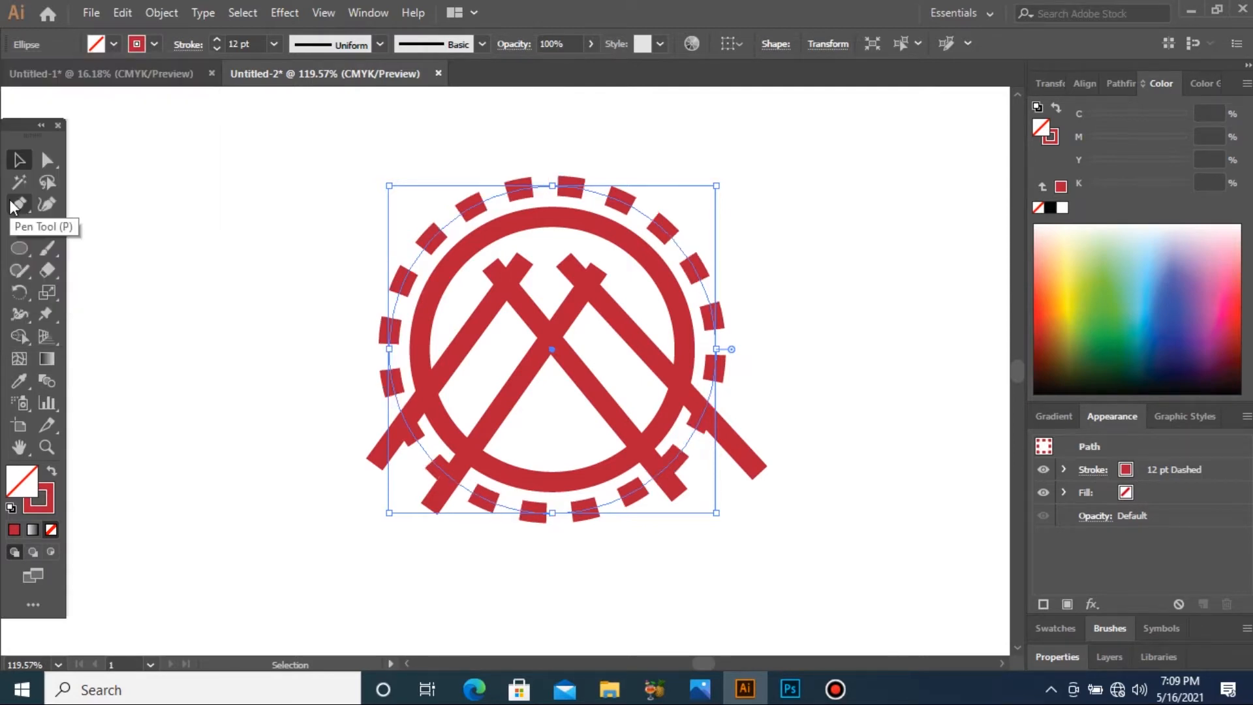
Step: Expand all the logo's strokes into filled shapes and ungroup them
left_click(131, 400)
left_click_drag(291, 173, 766, 512)
left_click(156, 15)
left_click(246, 224)
left_click(170, 14)
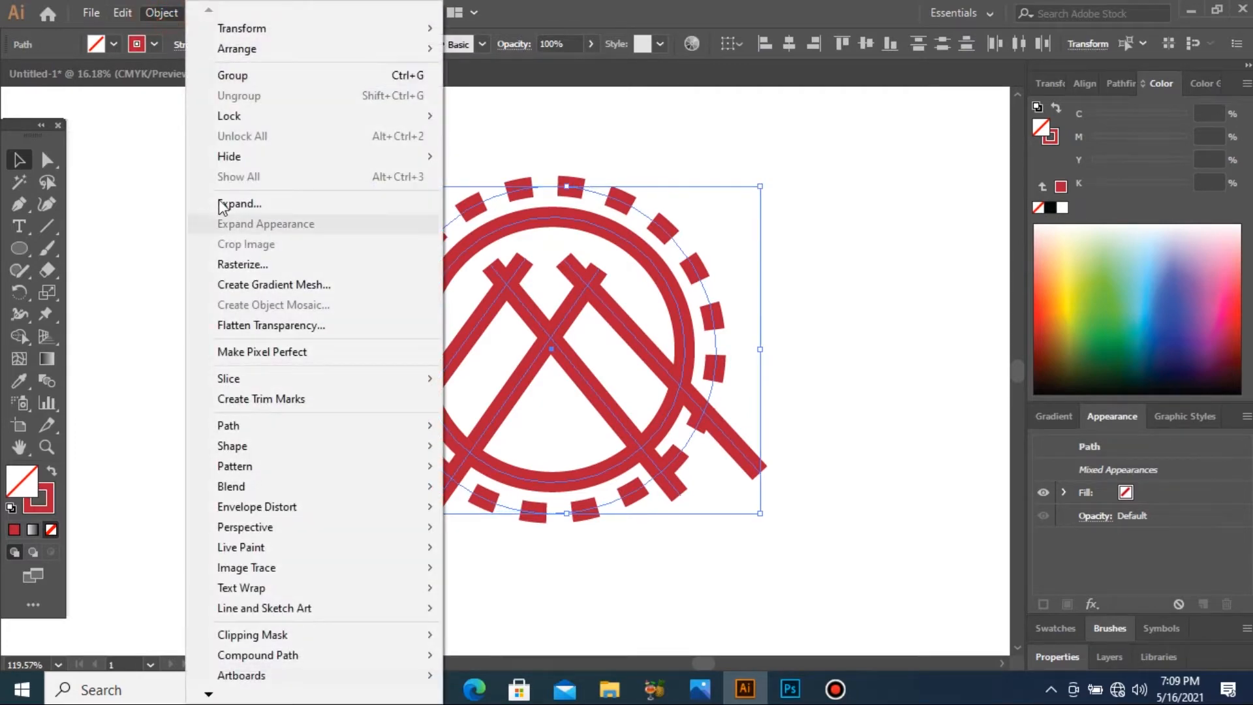
left_click(239, 203)
left_click(578, 448)
scroll(600, 347, "up", 3)
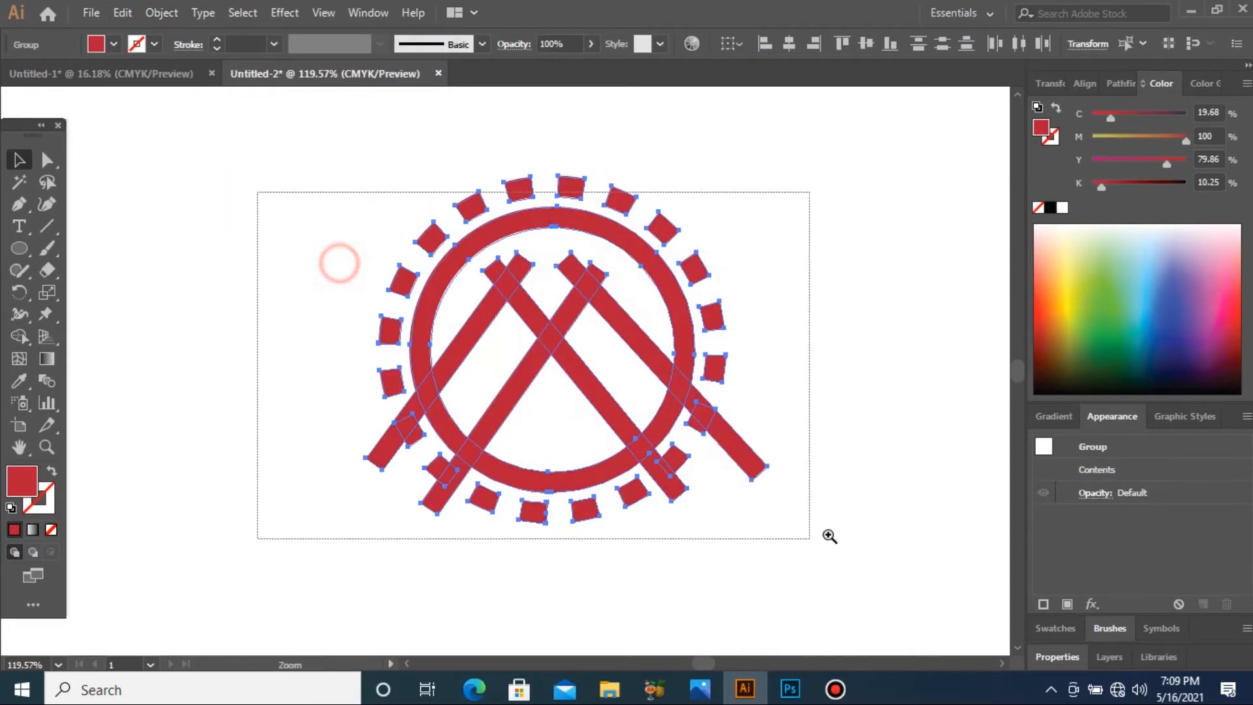
right_click(549, 306)
left_click(627, 437)
Step: Divide the four mountain bars where they overlap and ungroup the resulting pieces
left_click_drag(440, 190, 738, 282)
left_click_drag(442, 214, 619, 257)
key("ctrl+z")
left_click_drag(410, 190, 591, 251)
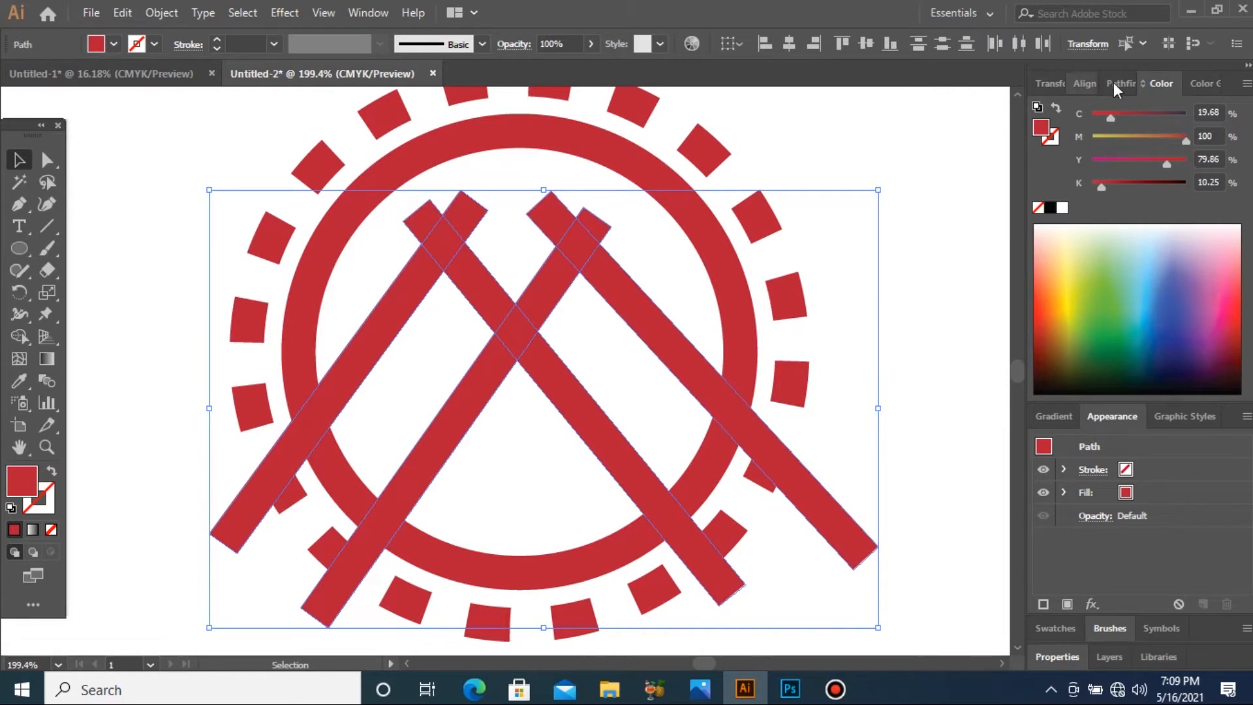
left_click(1116, 82)
left_click(1046, 181)
right_click(391, 256)
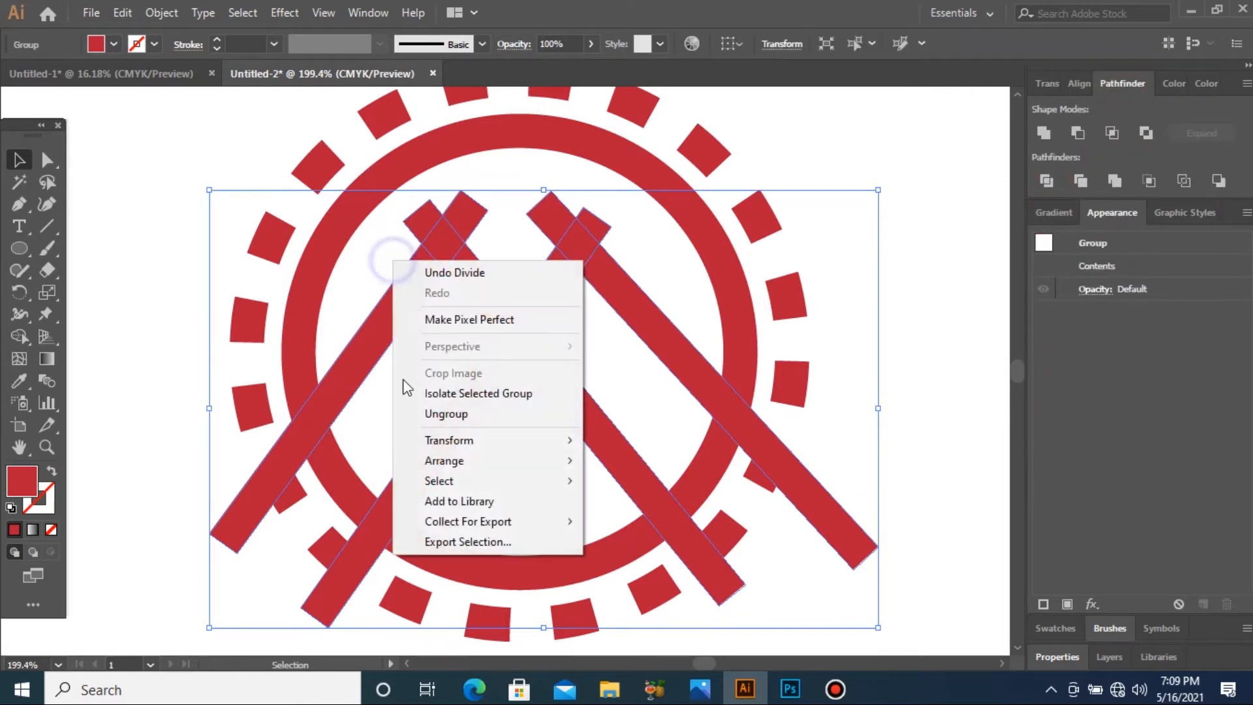
left_click(457, 414)
Step: Delete the two bar ends protruding above the left peak to leave a sharp apex
left_click(441, 190)
left_click(465, 210)
left_click_drag(493, 192, 517, 226)
key("ctrl+z")
left_click(473, 214)
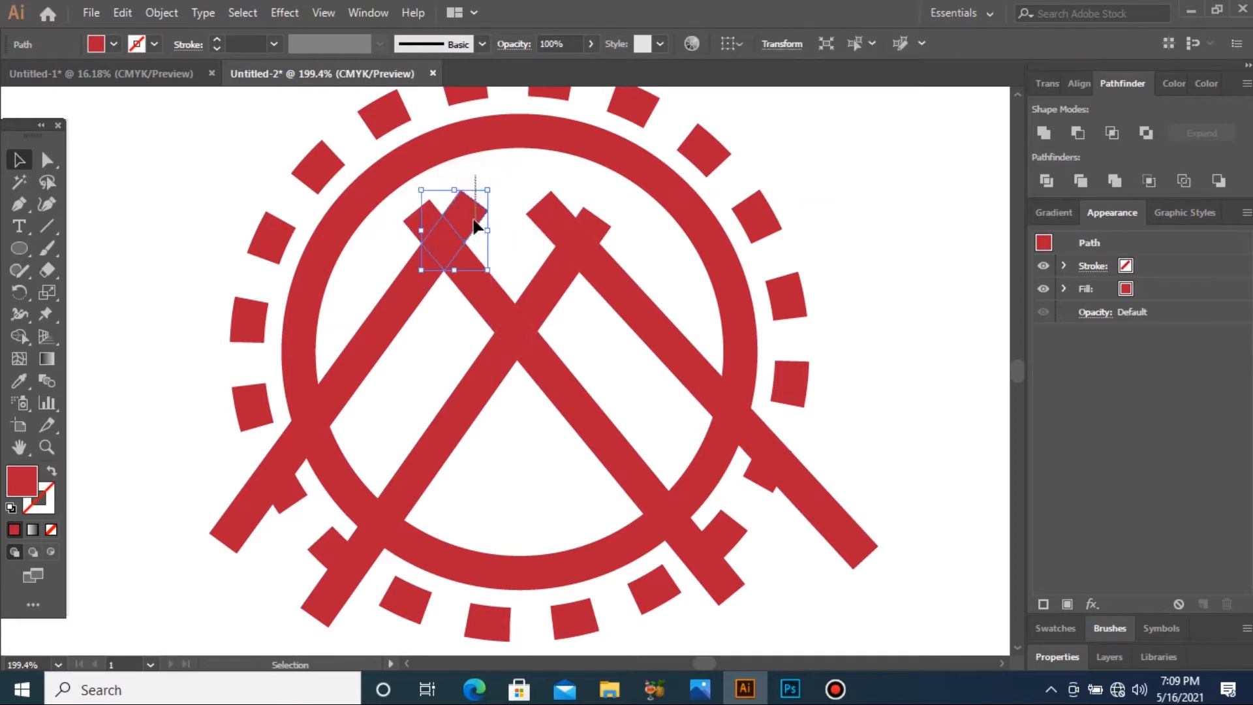
key("Delete")
left_click(417, 226)
double_click(417, 226)
key("Delete")
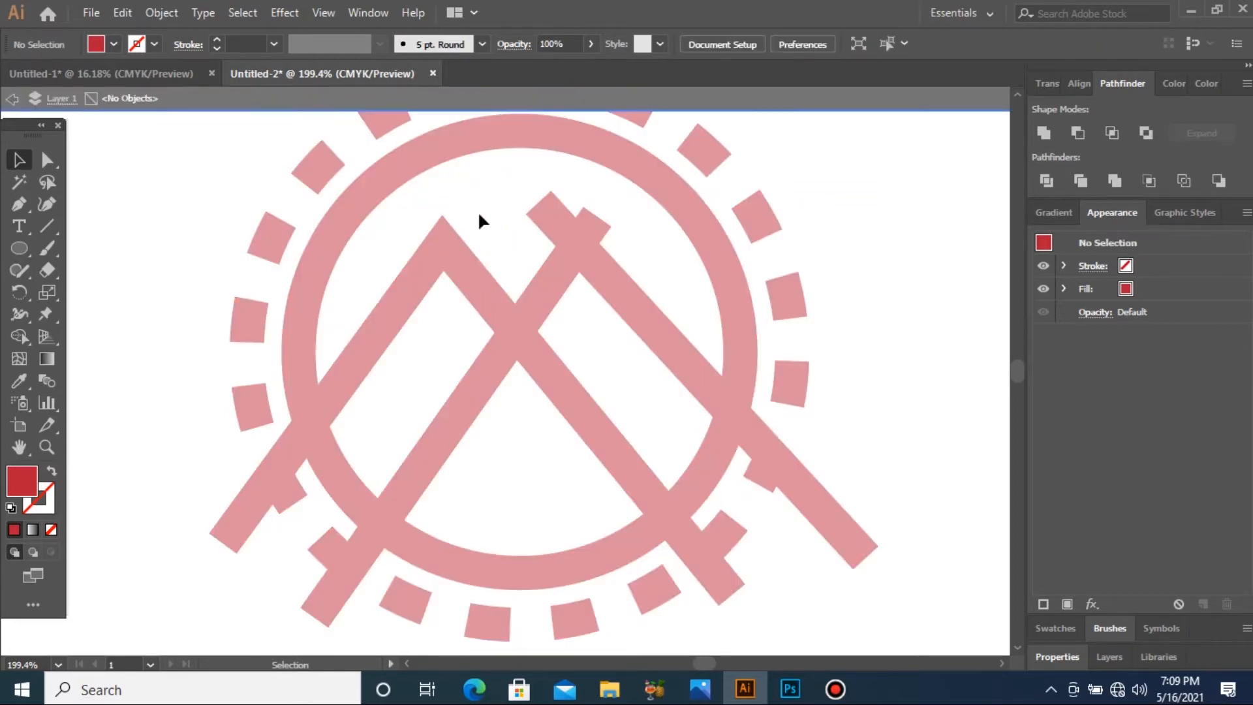
Step: Delete the two bar ends protruding above the right peak to leave a sharp apex
double_click(530, 214)
key("Delete")
left_click(601, 218)
Step: Unite the left peak's outer leg, apex and short inner segment into one shape
key("ctrl+minus")
key("ctrl+minus")
key("ctrl+minus")
left_click_drag(334, 260, 744, 472)
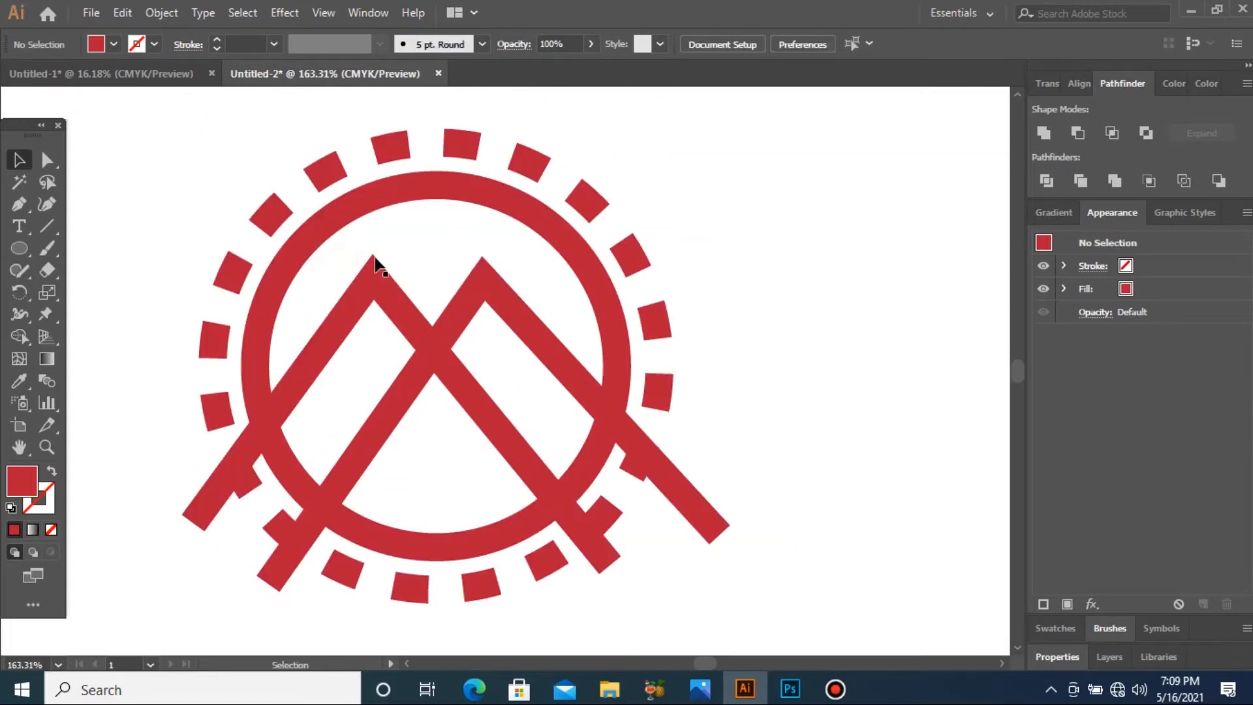
left_click_drag(407, 307, 408, 308)
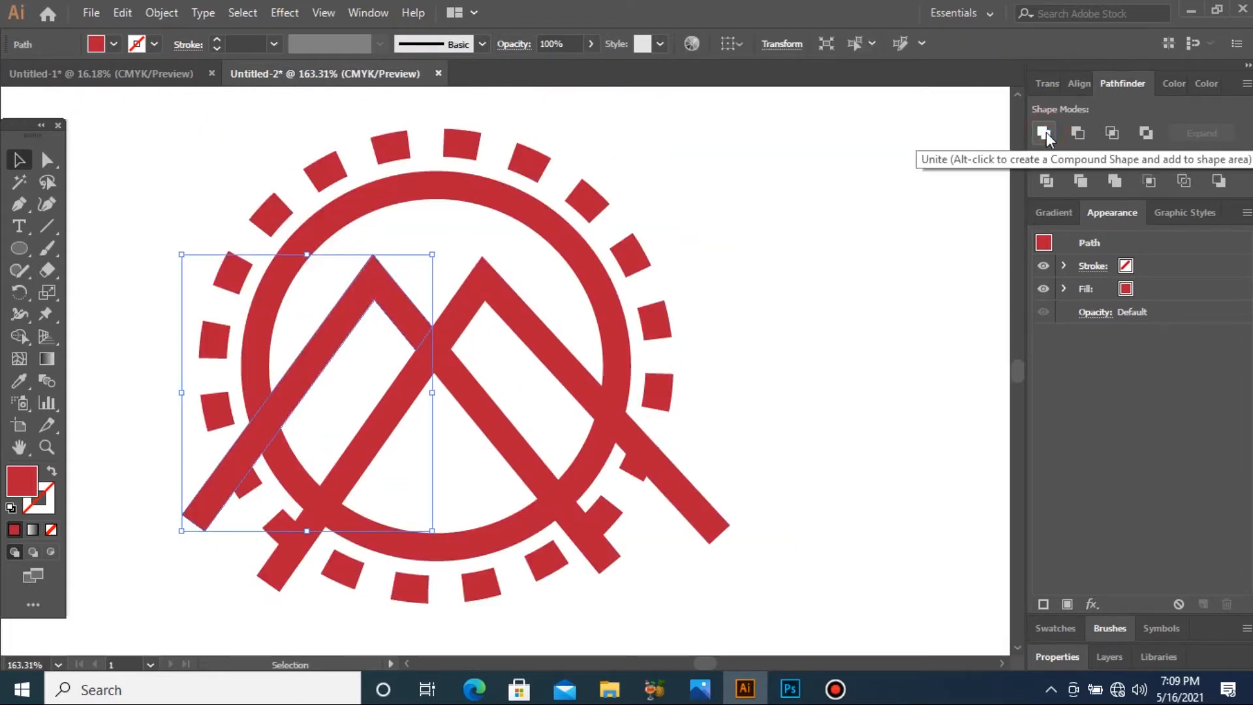
Step: Unite the right peak's outer leg, apex and short inner segment into one shape
left_click(483, 269)
left_click(1044, 133)
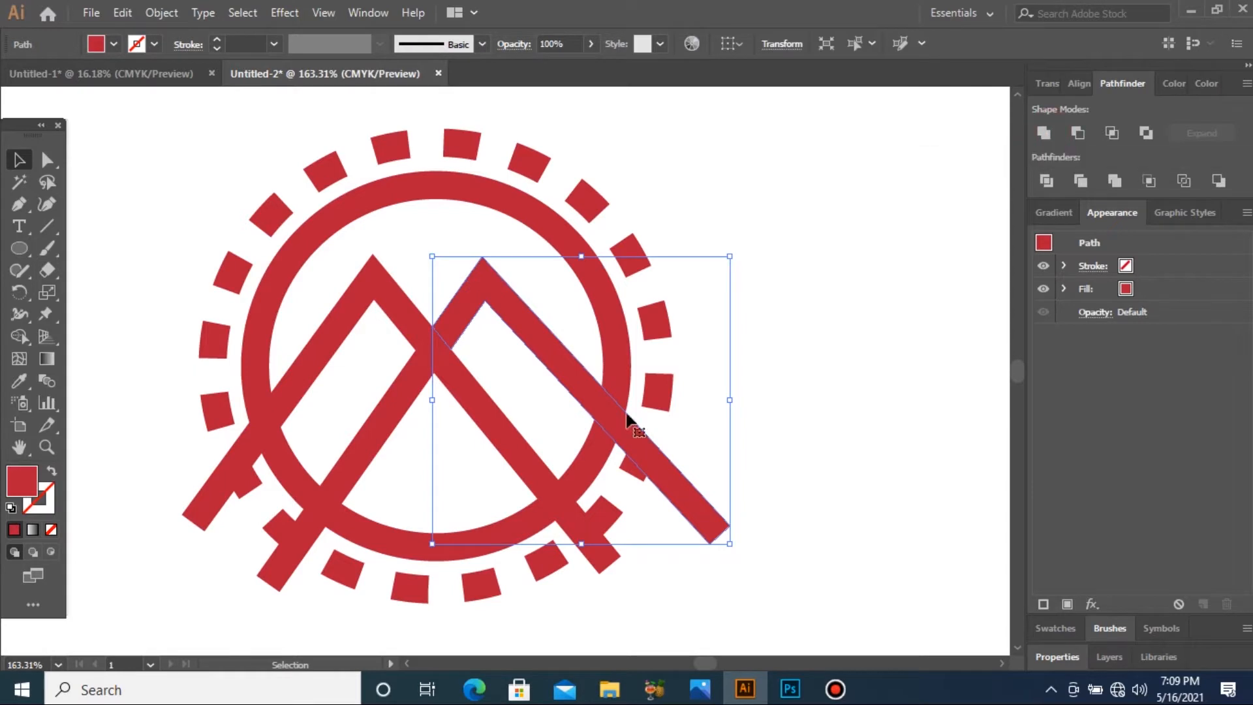
Step: Divide the solid ring and the mountain pieces where they overlap, and ungroup the resulting parts
left_click(586, 457)
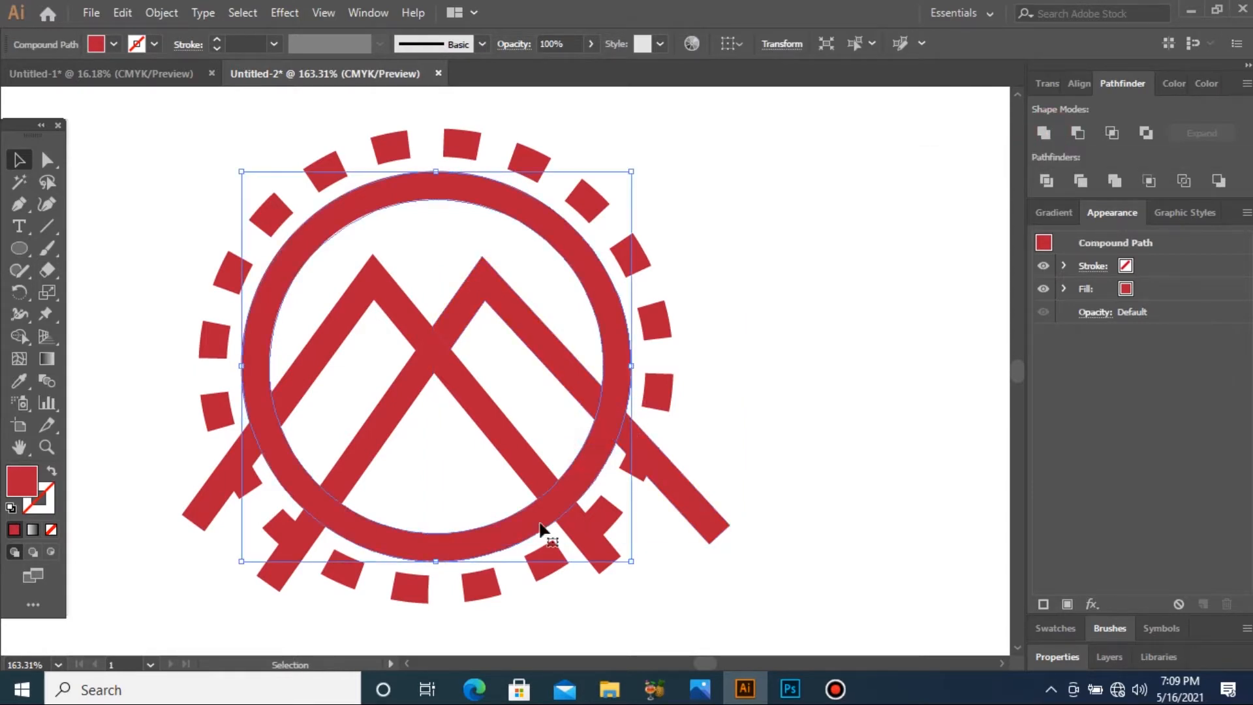
left_click(539, 484)
left_click(615, 438, "shift")
left_click(624, 435, "shift")
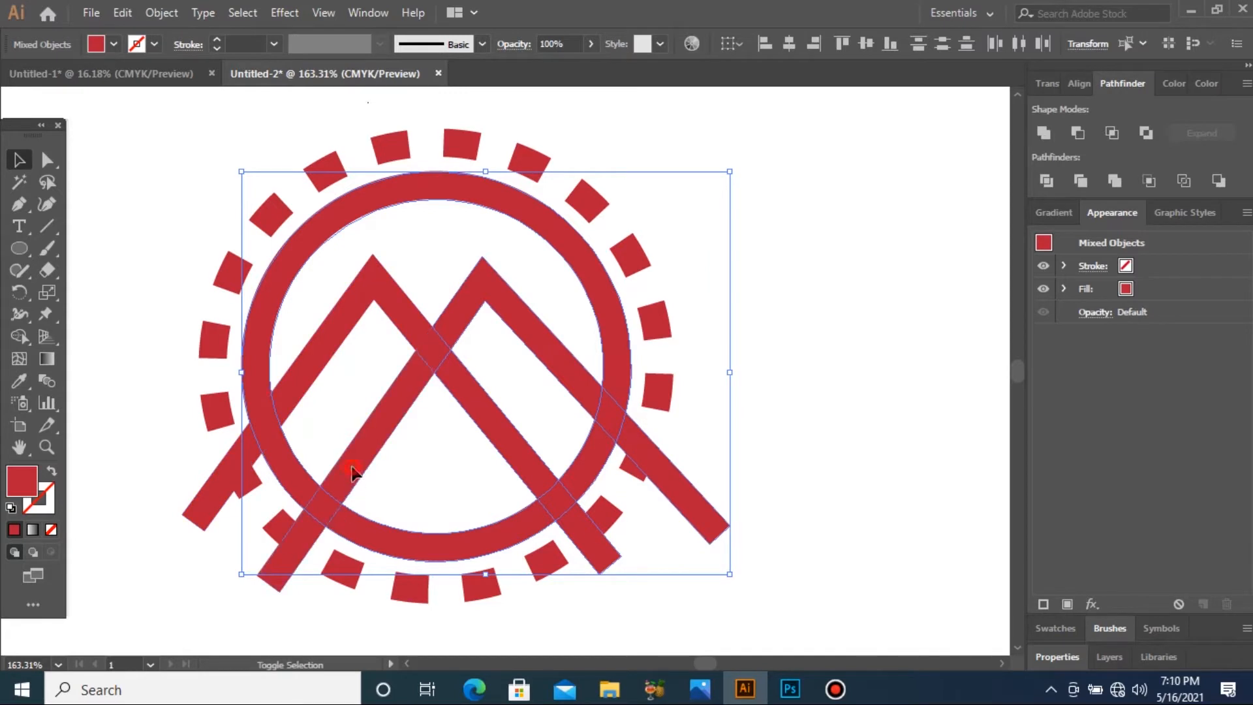
left_click(307, 384, "shift")
left_click(1048, 182)
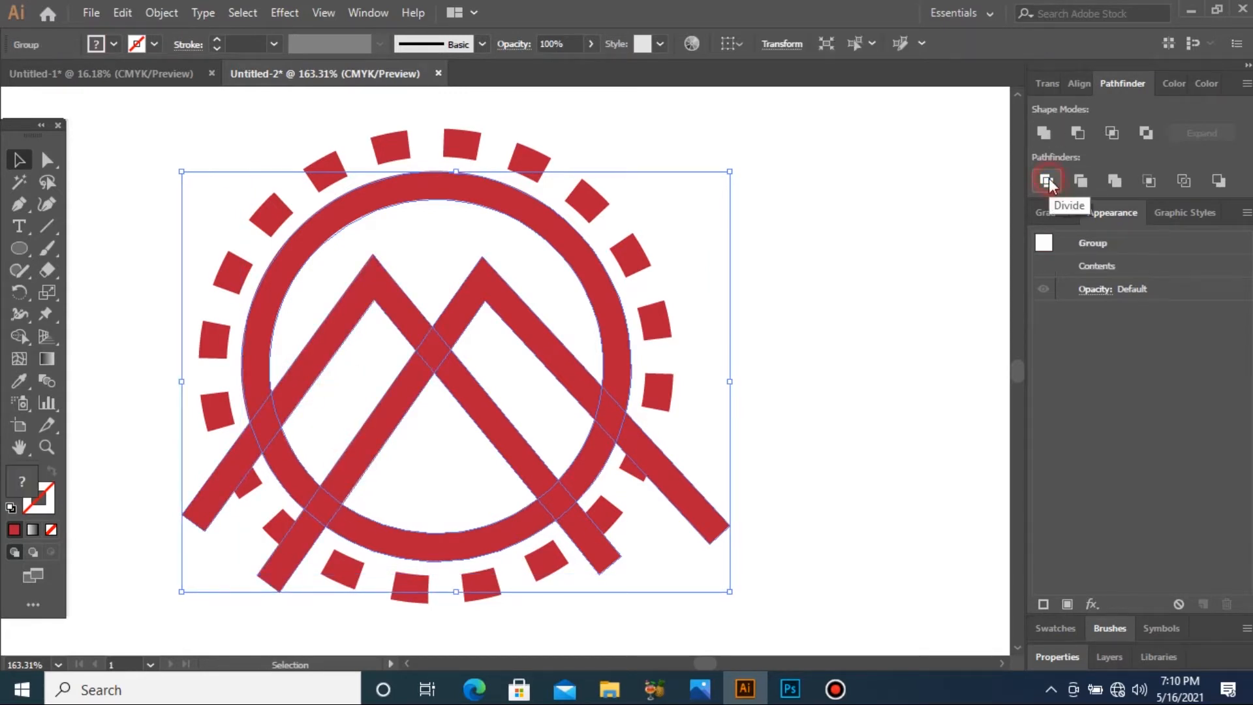
right_click(695, 499)
left_click(755, 353)
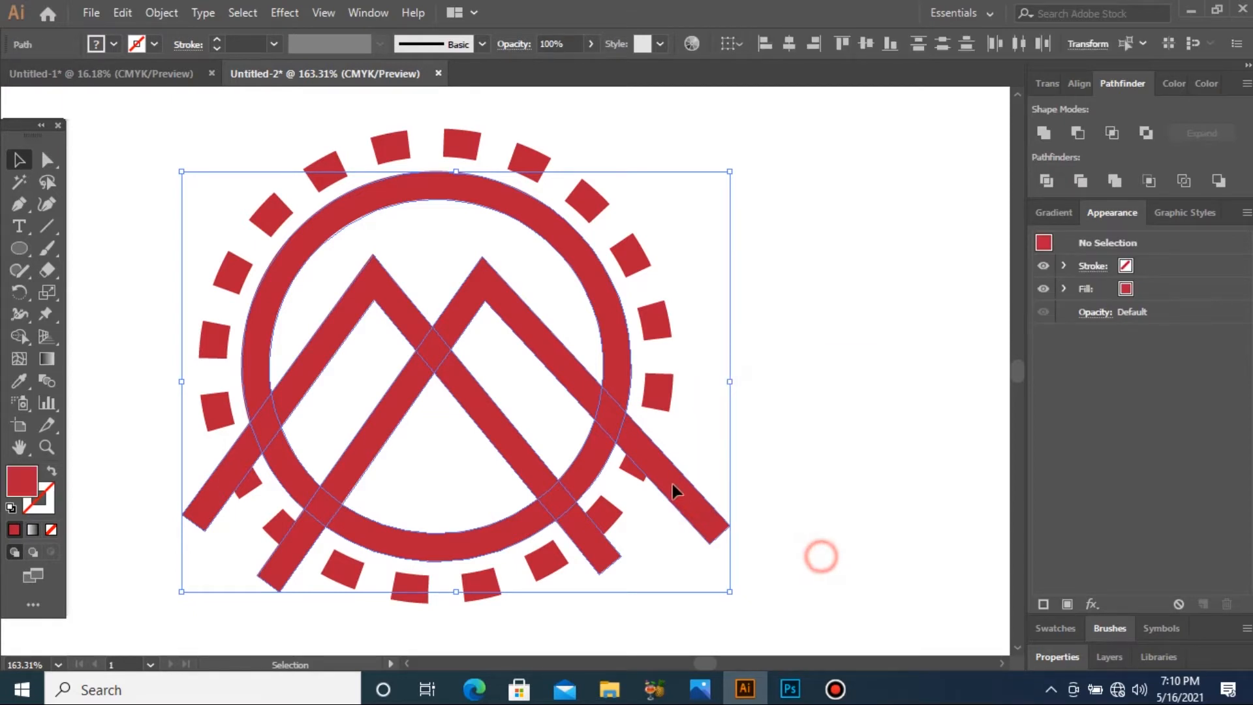
Step: Delete the four mountain leg ends that extend outside the solid ring
left_click(820, 557)
left_click(678, 498)
key("Delete")
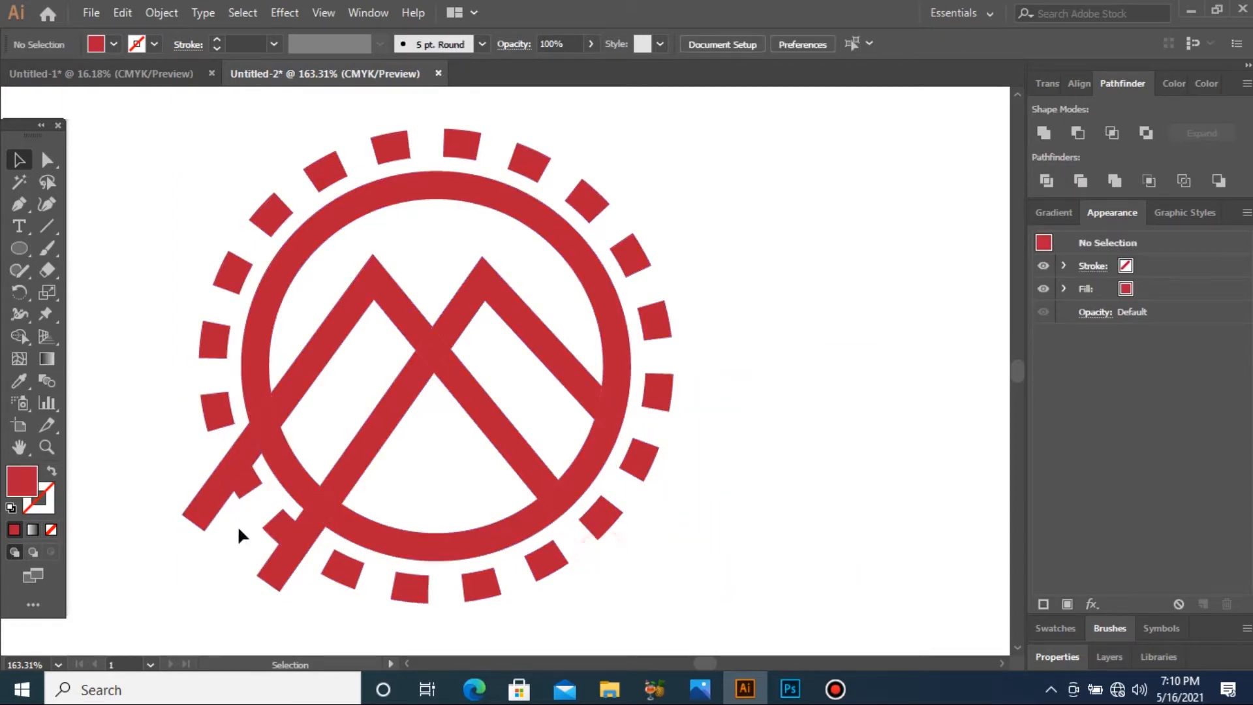
left_click(270, 578)
key("Delete")
left_click(210, 506)
key("Delete")
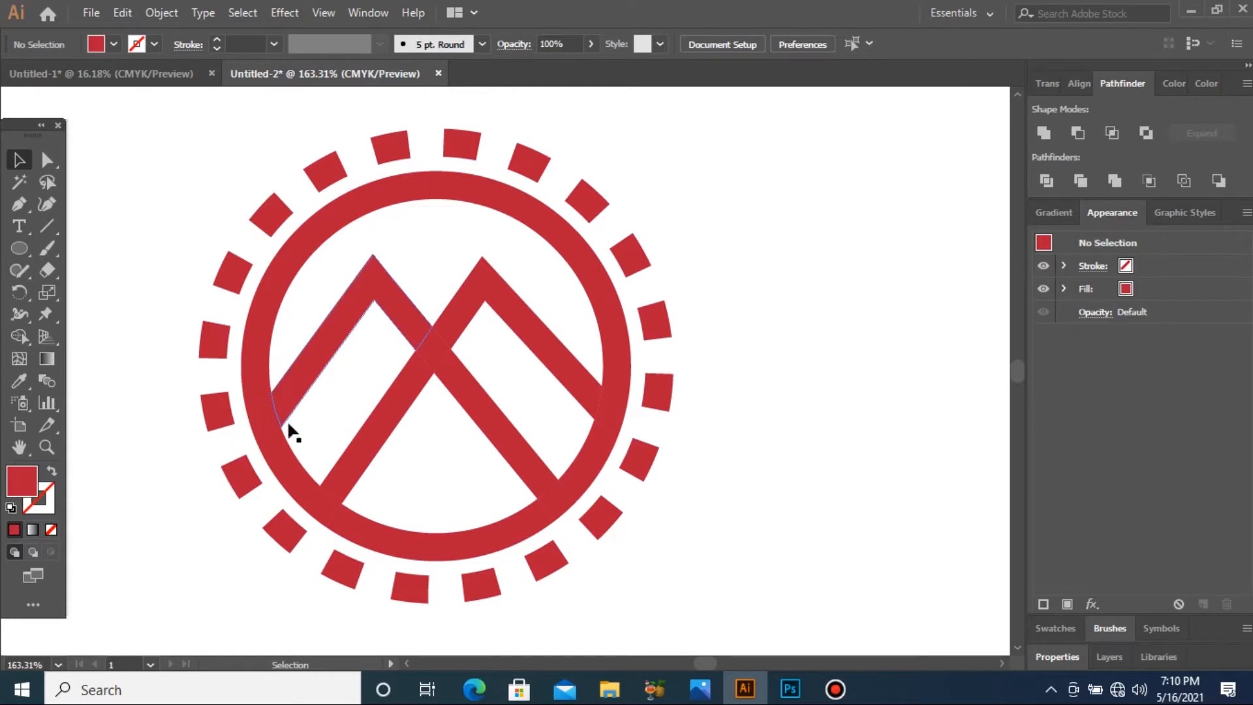
Step: Delete the ring segments between the outer and inner mountain legs on both sides, including the leftover piece in the right gap
left_click(291, 453)
key("Delete")
left_click(587, 487)
key("Delete")
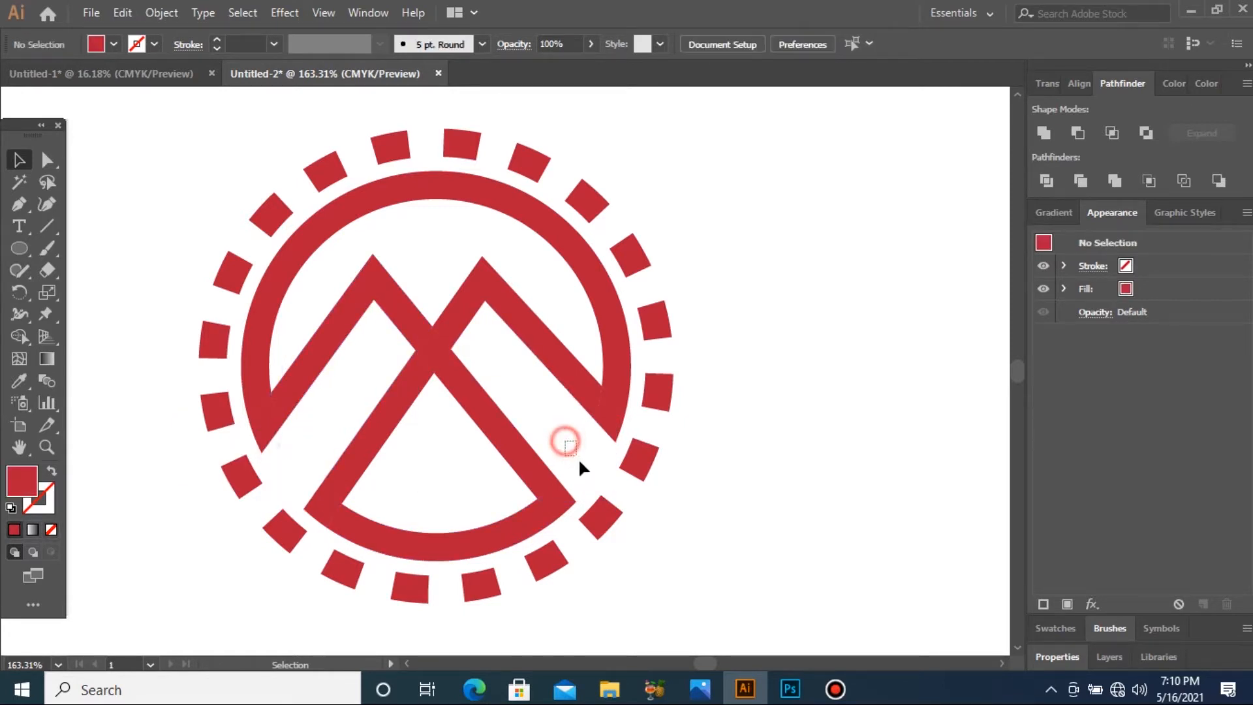
left_click(578, 457)
key("Delete")
Step: Try to unite the ring arc with the right peak's lower corner, and undo it
left_click_drag(585, 351, 617, 411)
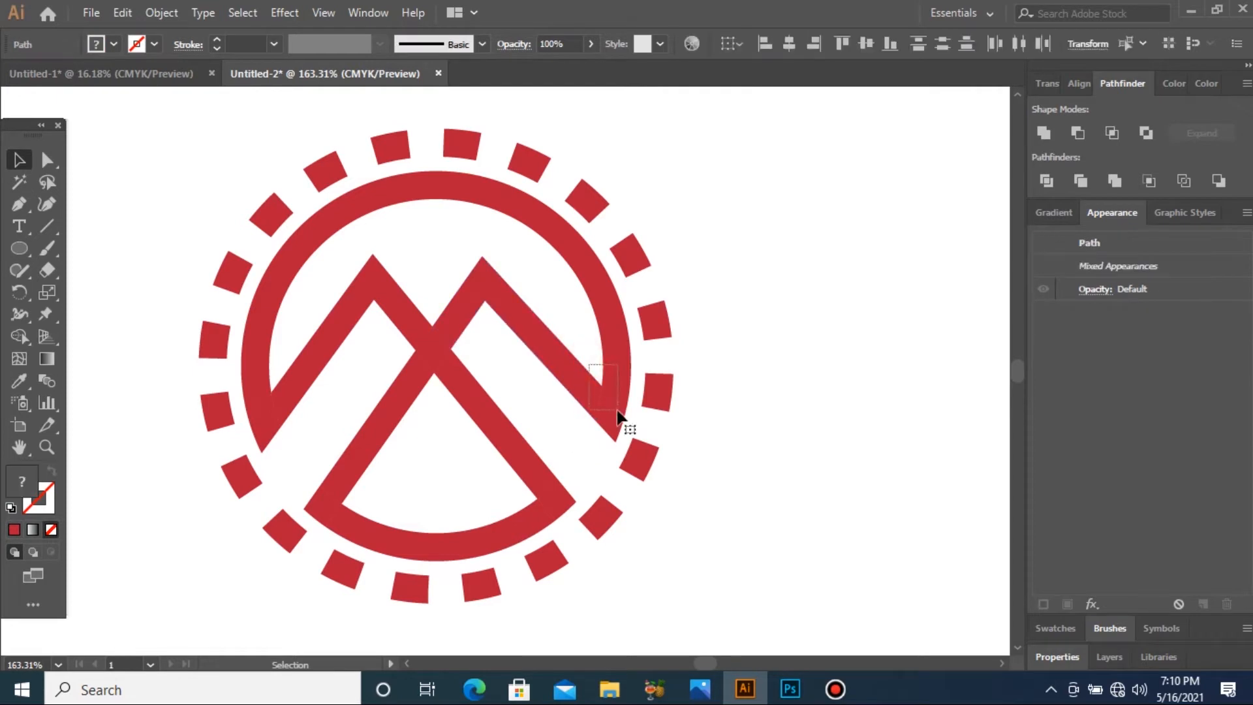
left_click(1045, 137)
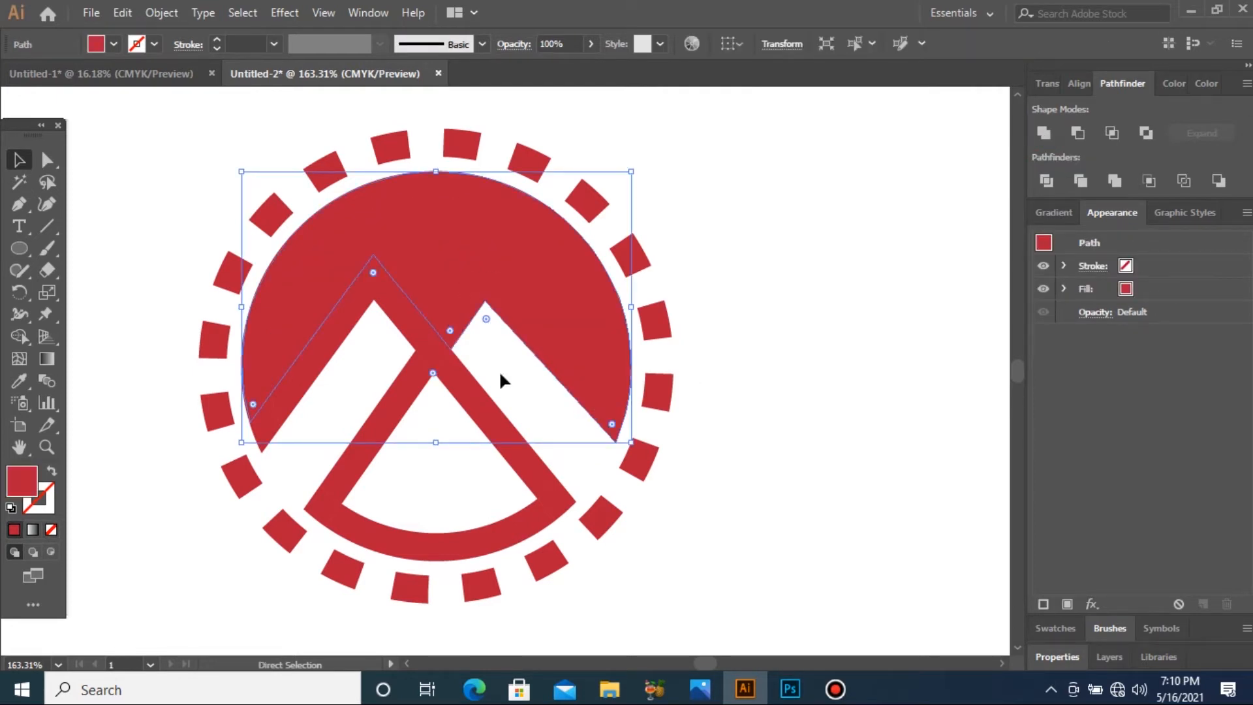
key("ctrl+z")
Step: Try to unite the inner leg, the crossing piece and the two peaks
left_click(320, 520)
left_click(375, 449, "shift")
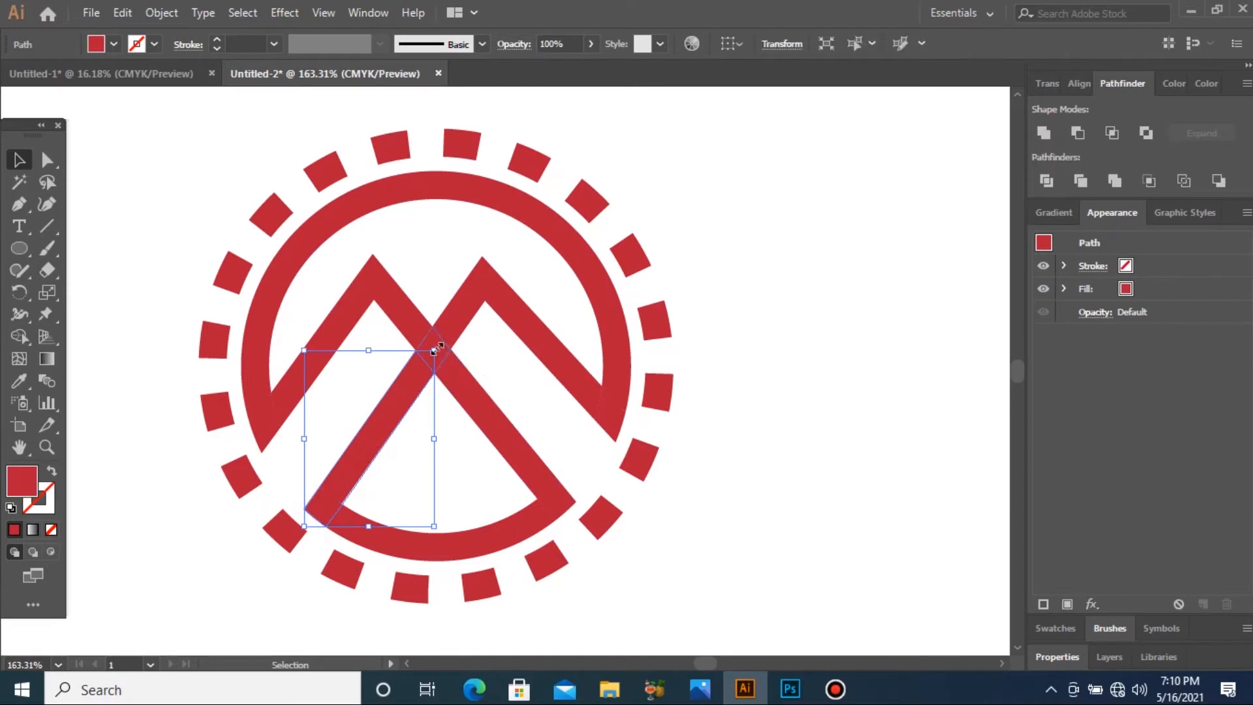
left_click(469, 395)
left_click(416, 333)
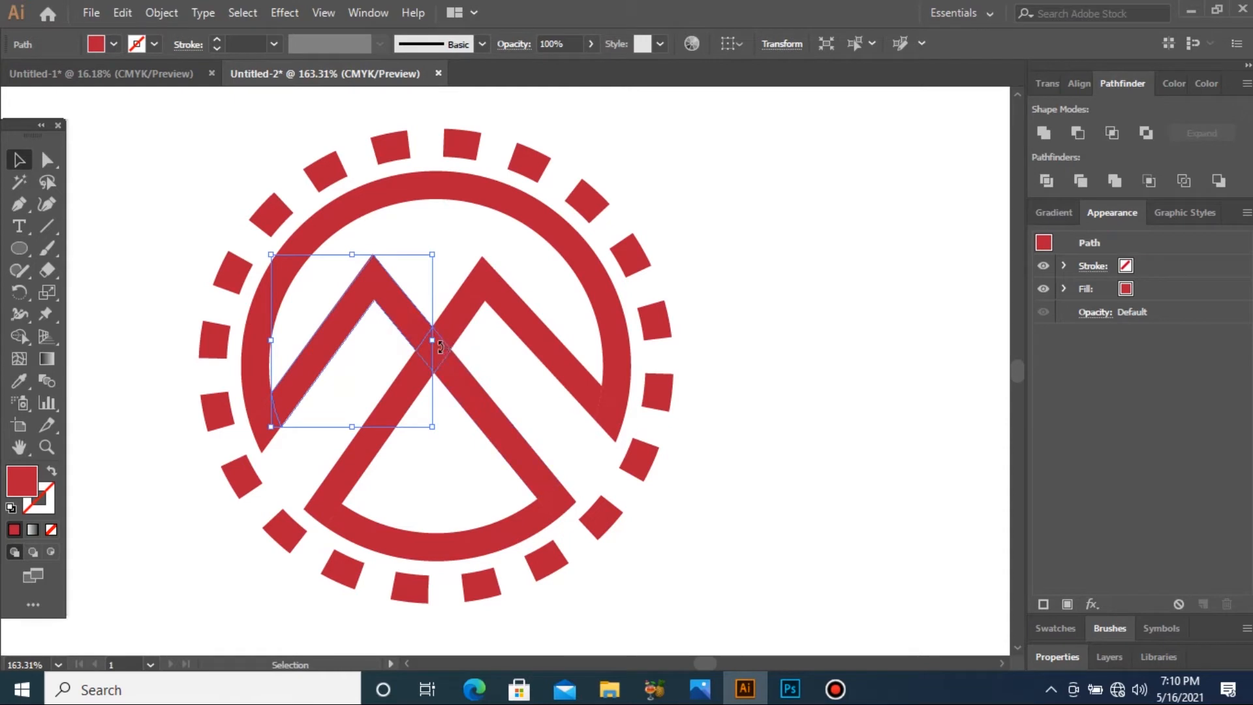
left_click_drag(435, 353, 436, 353)
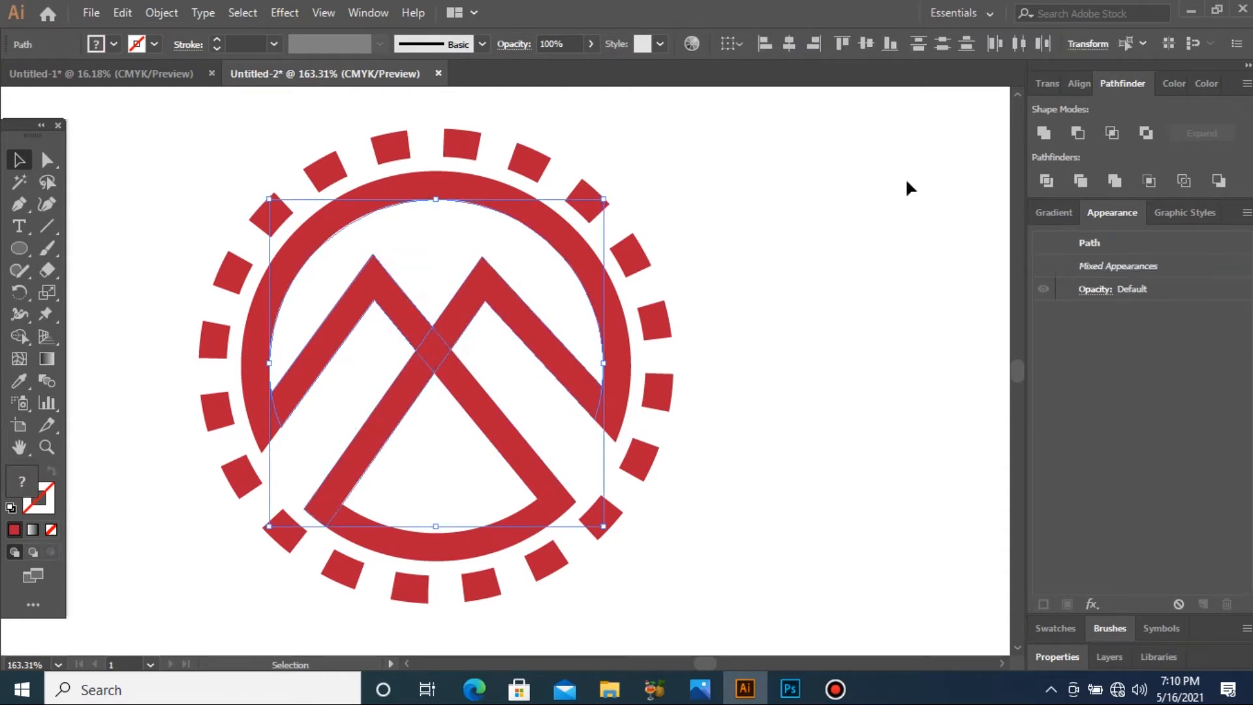
left_click(1042, 134)
left_click(398, 240)
double_click(523, 226)
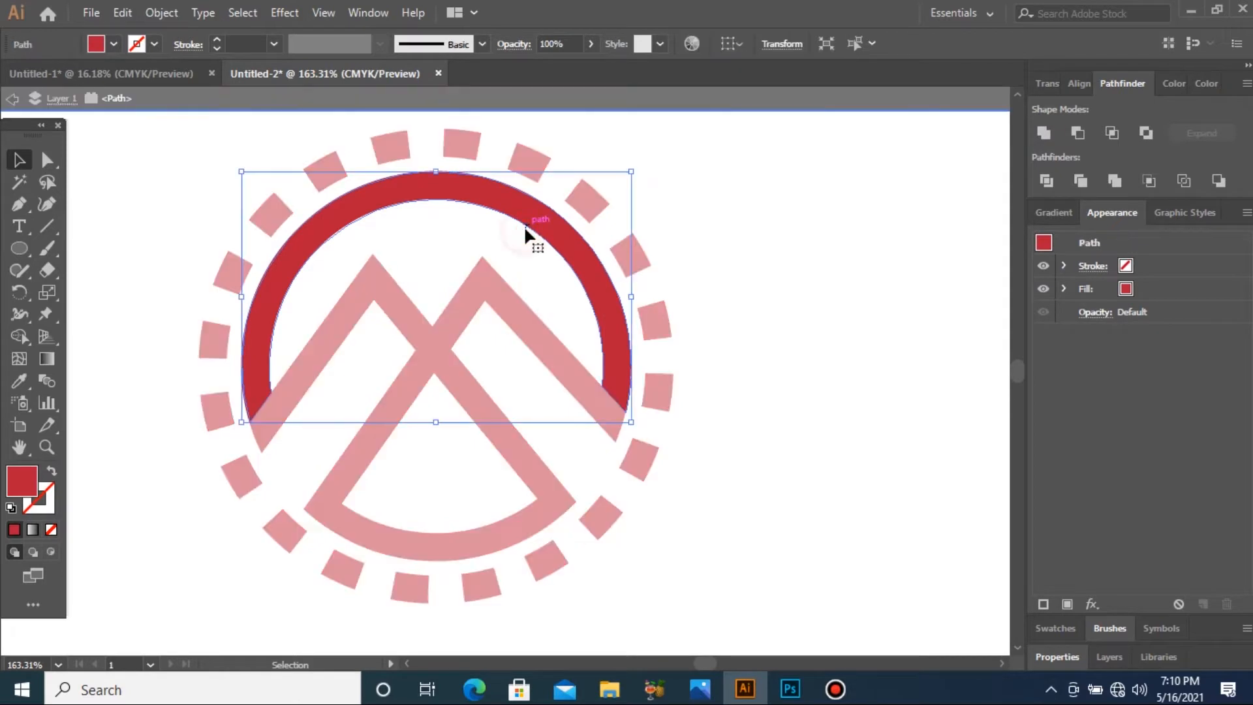
Step: Ungroup the dashed outer ring and delete the six dashes along its bottom
double_click(268, 526)
right_click(266, 523)
left_click(300, 385)
left_click(286, 545)
left_click(347, 568, "shift")
left_click(408, 591, "shift")
left_click(476, 587, "shift")
left_click(547, 562, "shift")
left_click(601, 516, "shift")
key("Delete")
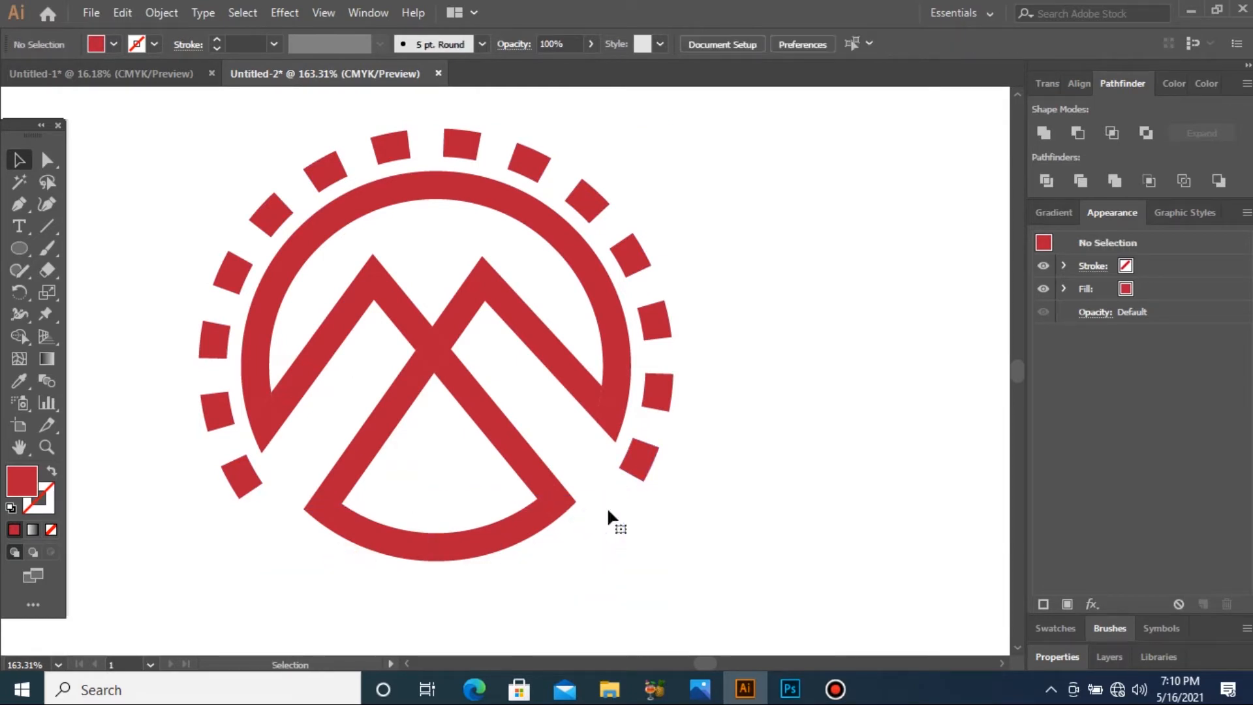
Step: Nudge the lowest left dash slightly outward and the lowest right dash slightly upward to even out the dashed ring's ends
left_click(251, 482)
left_click_drag(241, 474, 235, 470)
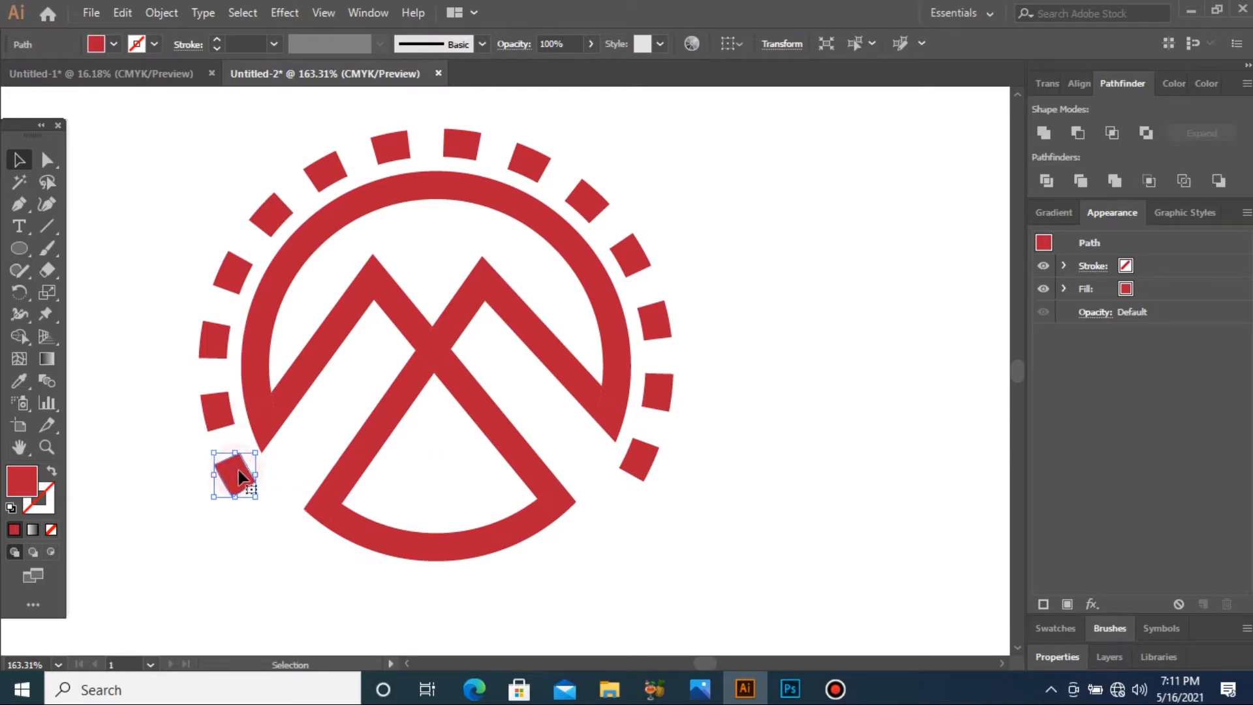
left_click(648, 467)
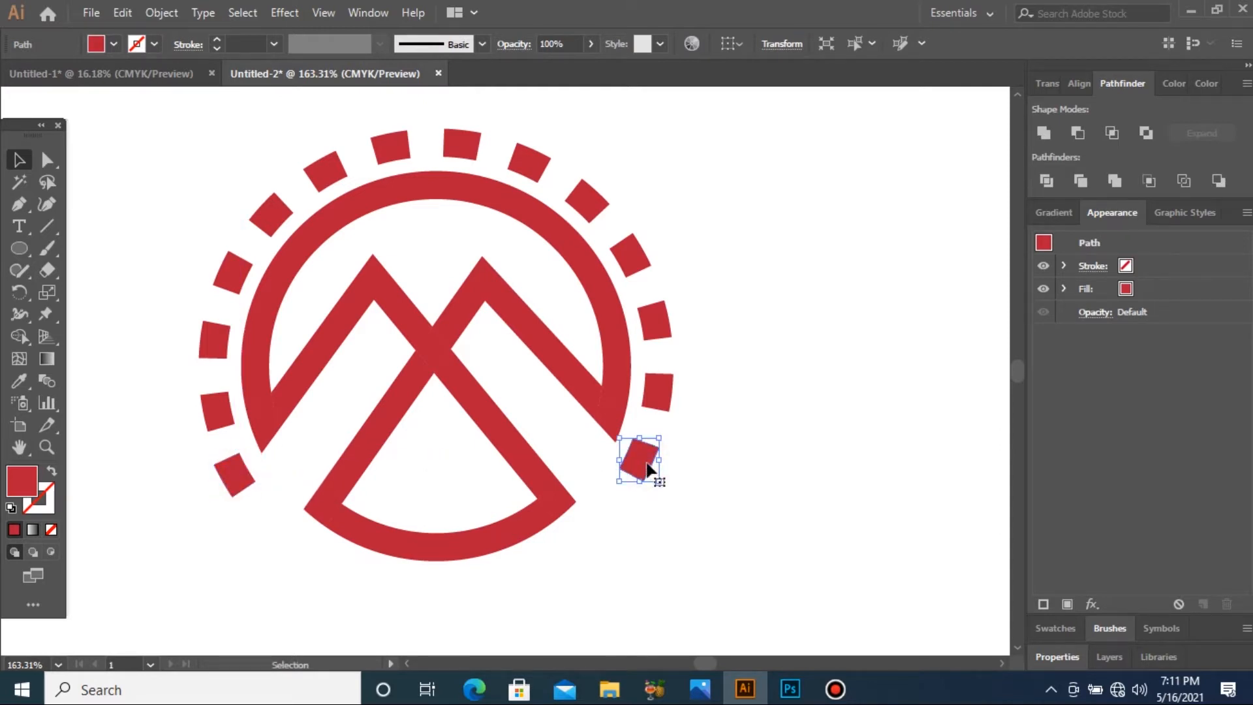
left_click_drag(640, 465, 640, 448)
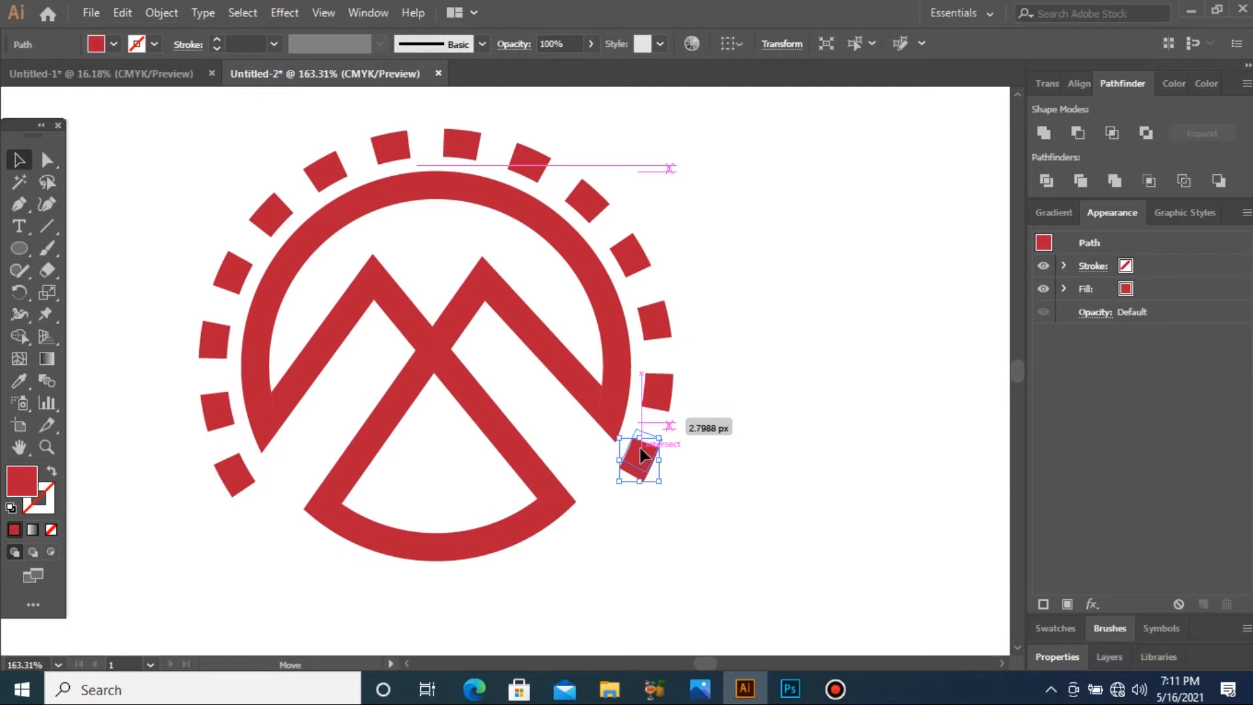
Step: Unite the upper ring arc with the corner piece at the foot of the left peak
left_click(213, 529)
key("ctrl+minus")
key("ctrl+minus")
key("ctrl+minus")
key("ctrl+minus")
left_click_drag(362, 275, 574, 430)
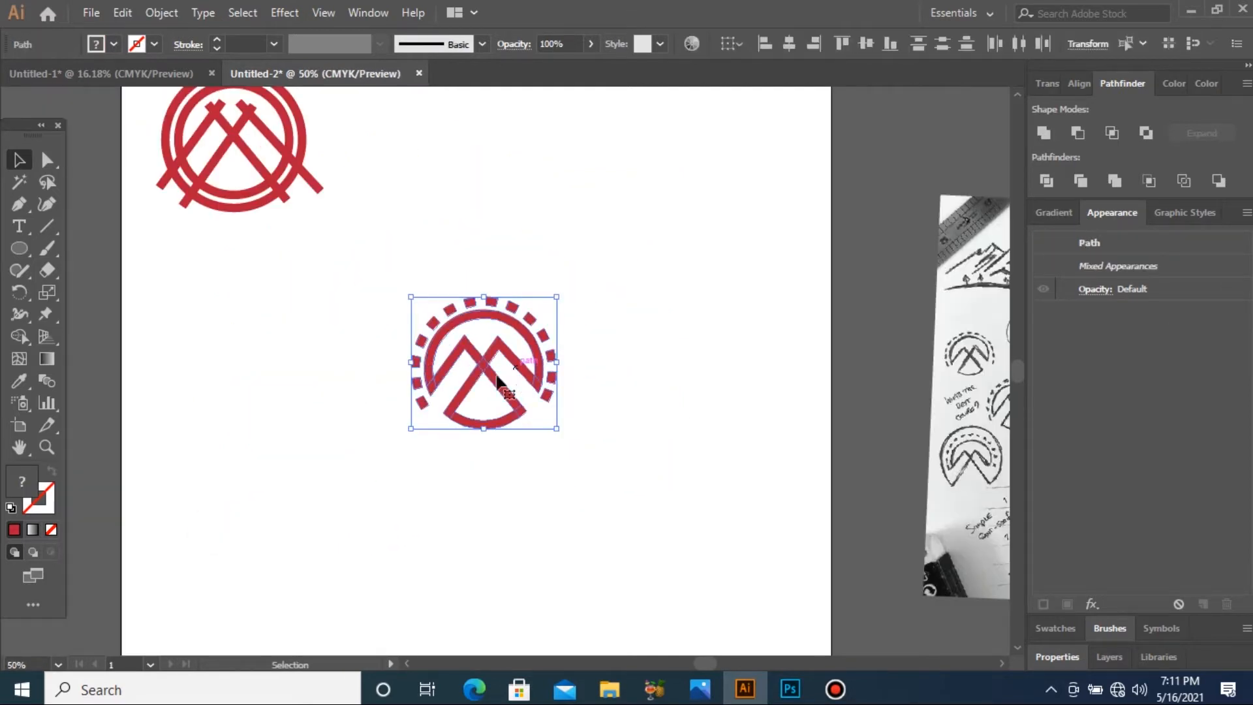
left_click_drag(335, 279, 647, 456)
left_click_drag(185, 280, 644, 518)
left_click(385, 454)
left_click(285, 366)
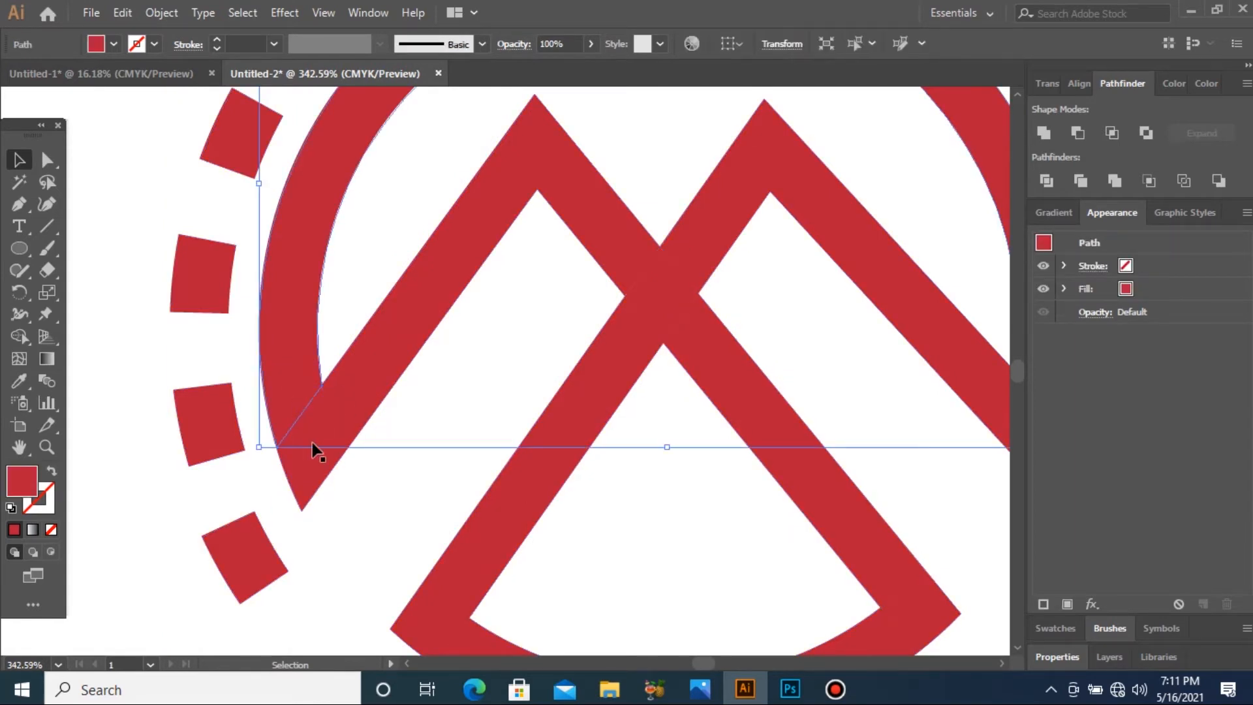
left_click(311, 467, "shift")
left_click(1040, 139)
Step: Unite the lower-left inner leg, the diamond at the crossing and the right peak into one shape
left_click(463, 358)
left_click(630, 297, "shift")
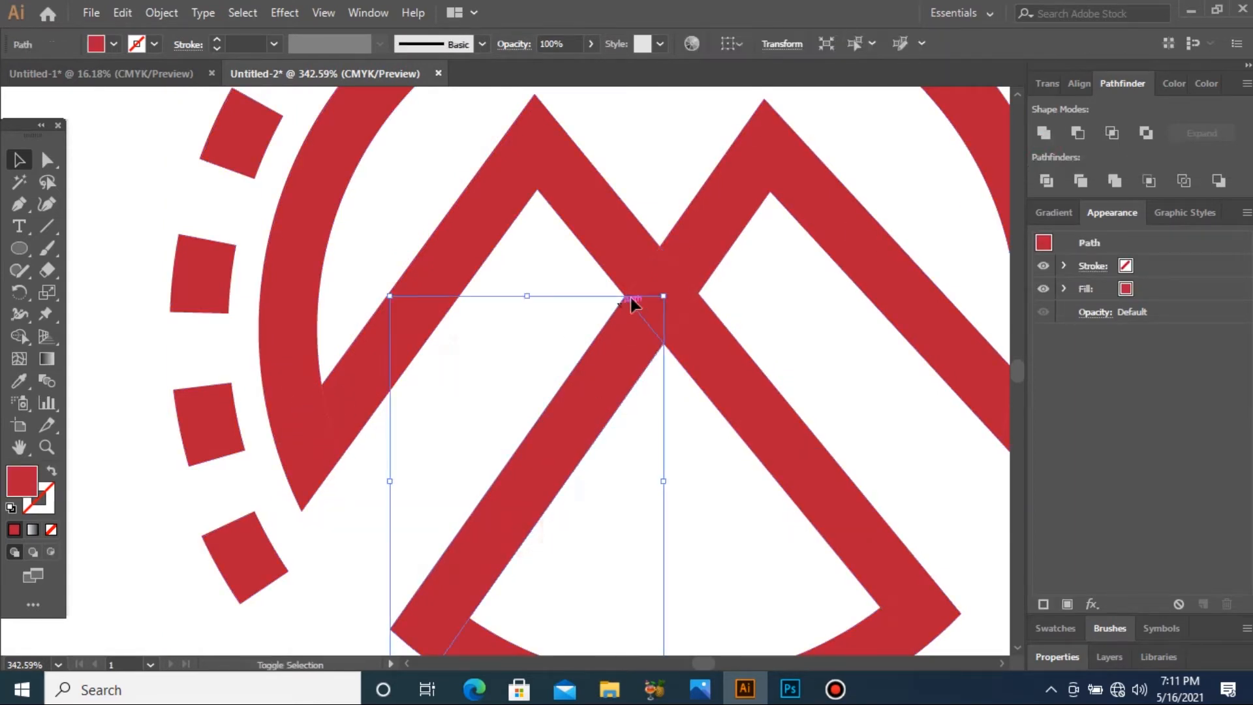
left_click(669, 285, "shift")
left_click(1044, 133)
left_click(700, 239)
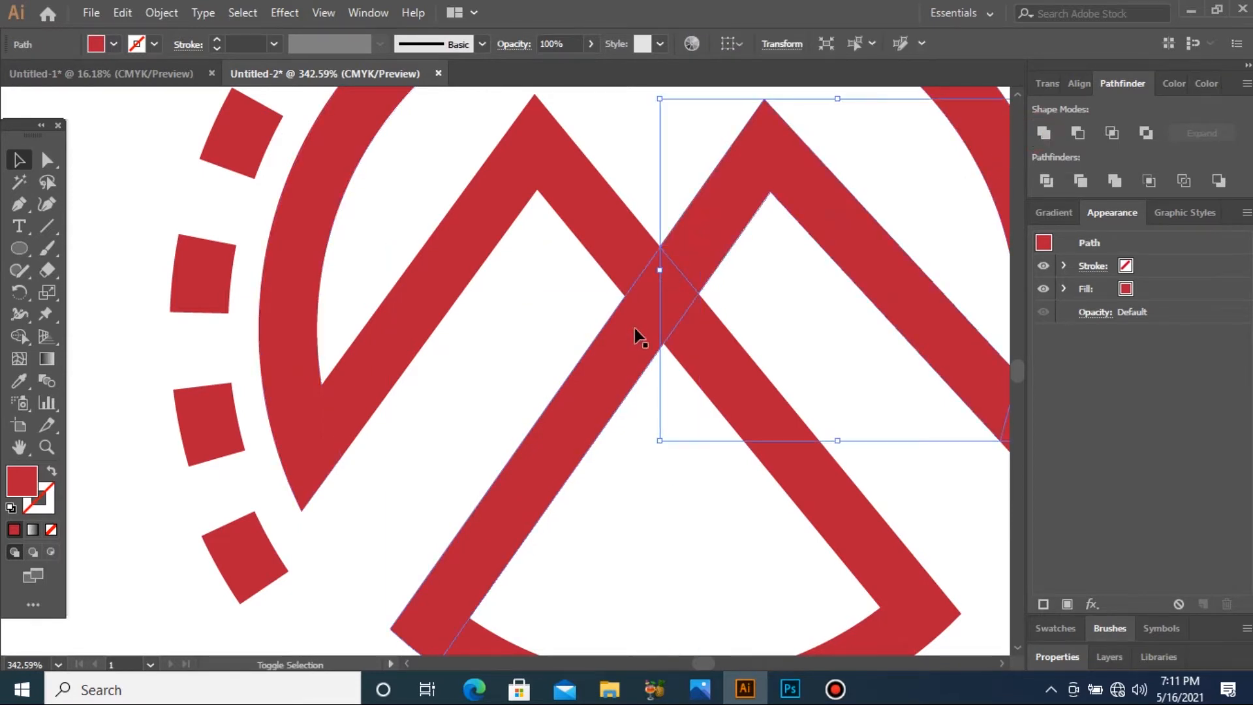
left_click(639, 336, "shift")
left_click(1044, 132)
Step: Unite the upper ring arc with the right corner piece and the right peak's outer leg
key("ctrl+1")
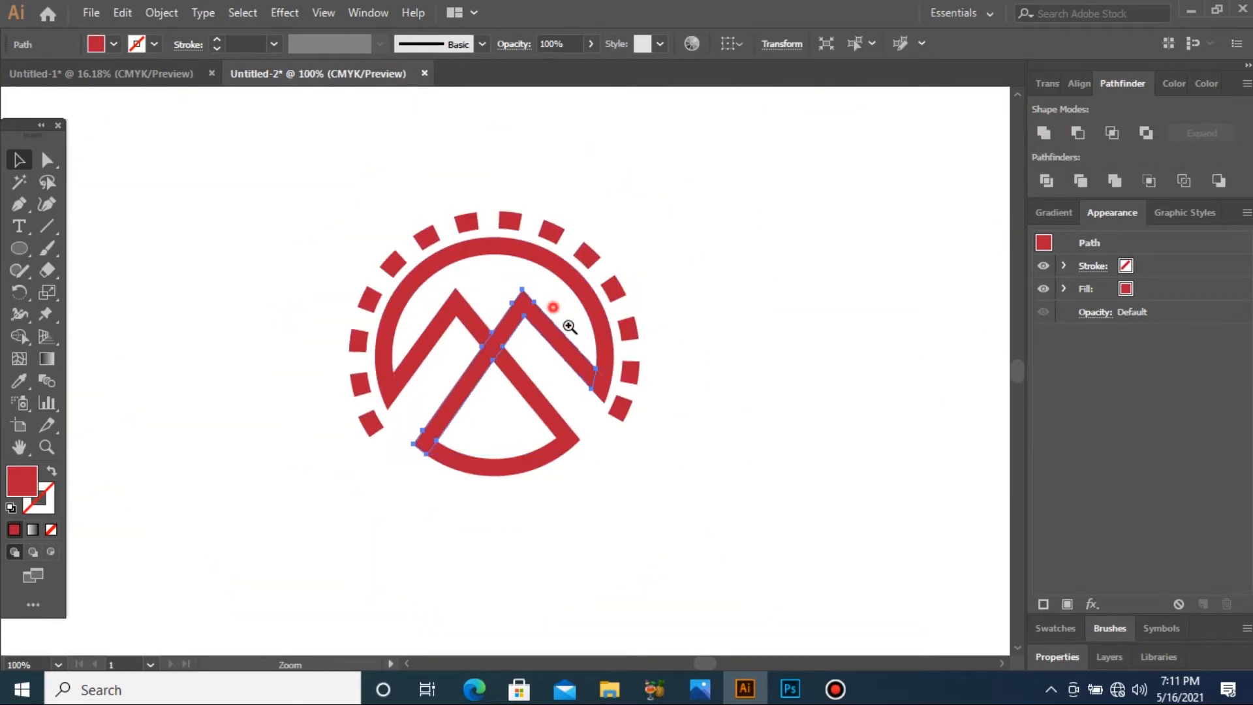
left_click_drag(554, 307, 681, 435)
left_click(429, 449)
left_click(451, 339, "shift")
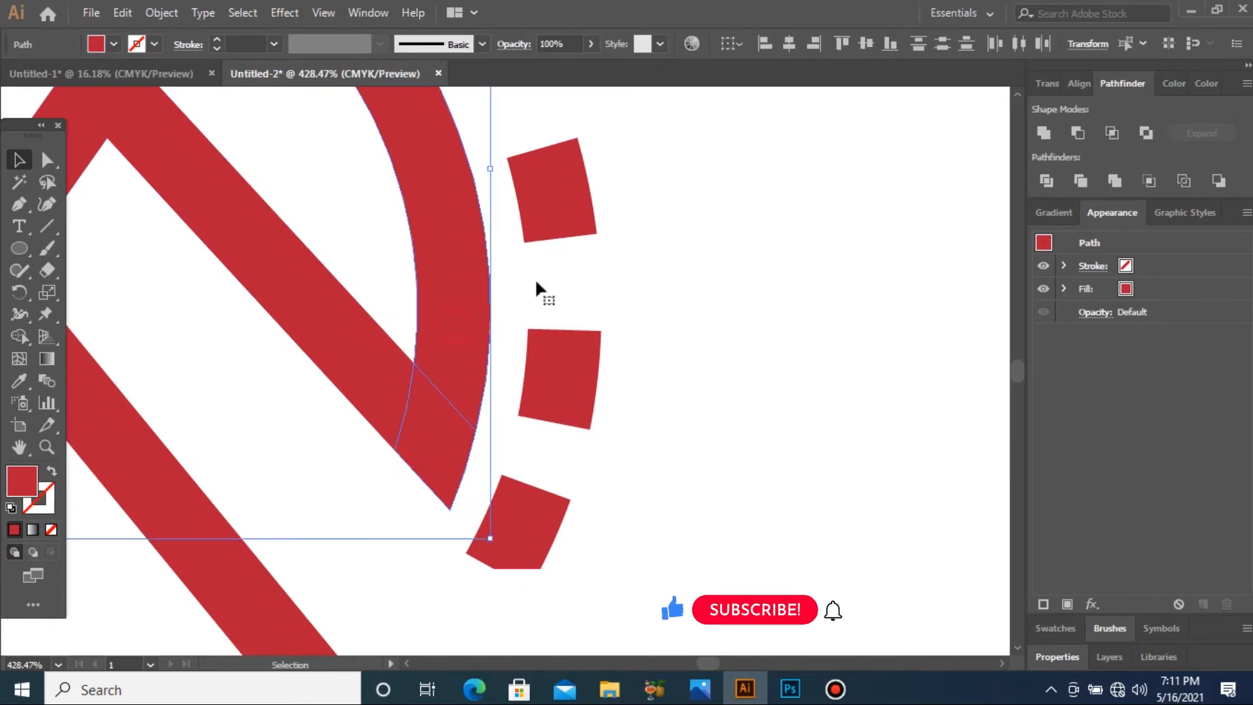
left_click(1044, 132)
left_click(340, 440)
left_click(431, 410)
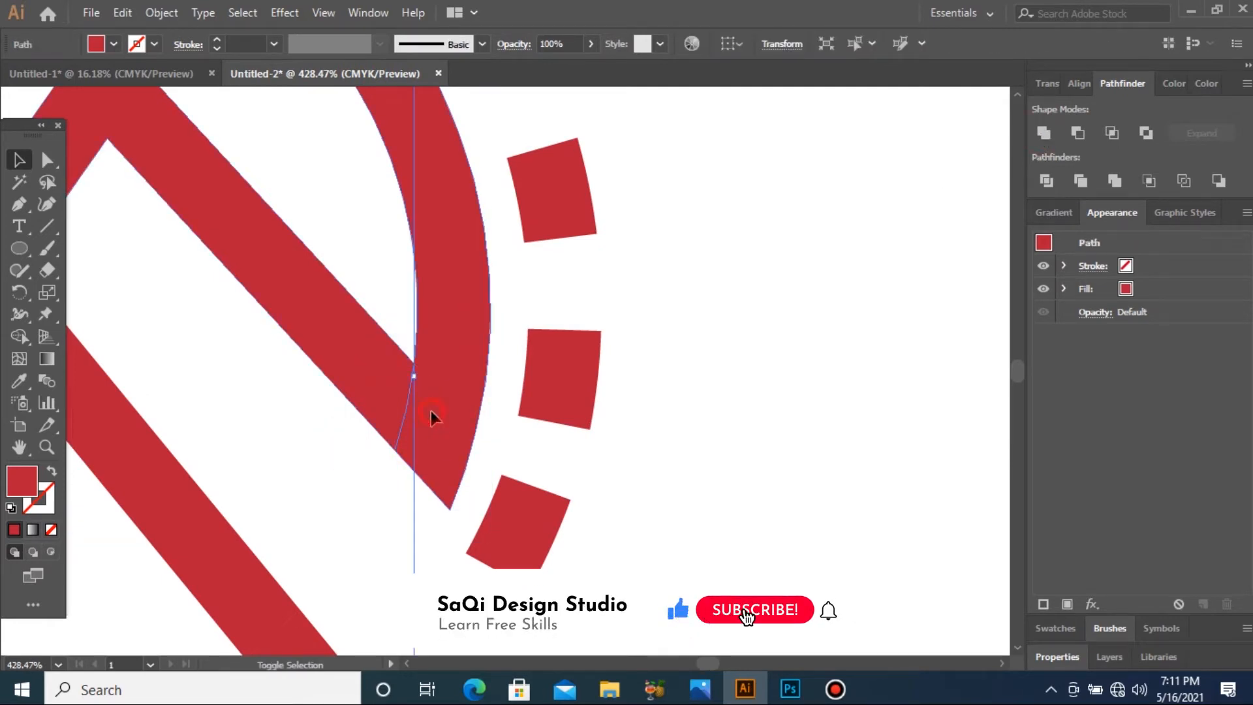
left_click(1044, 133)
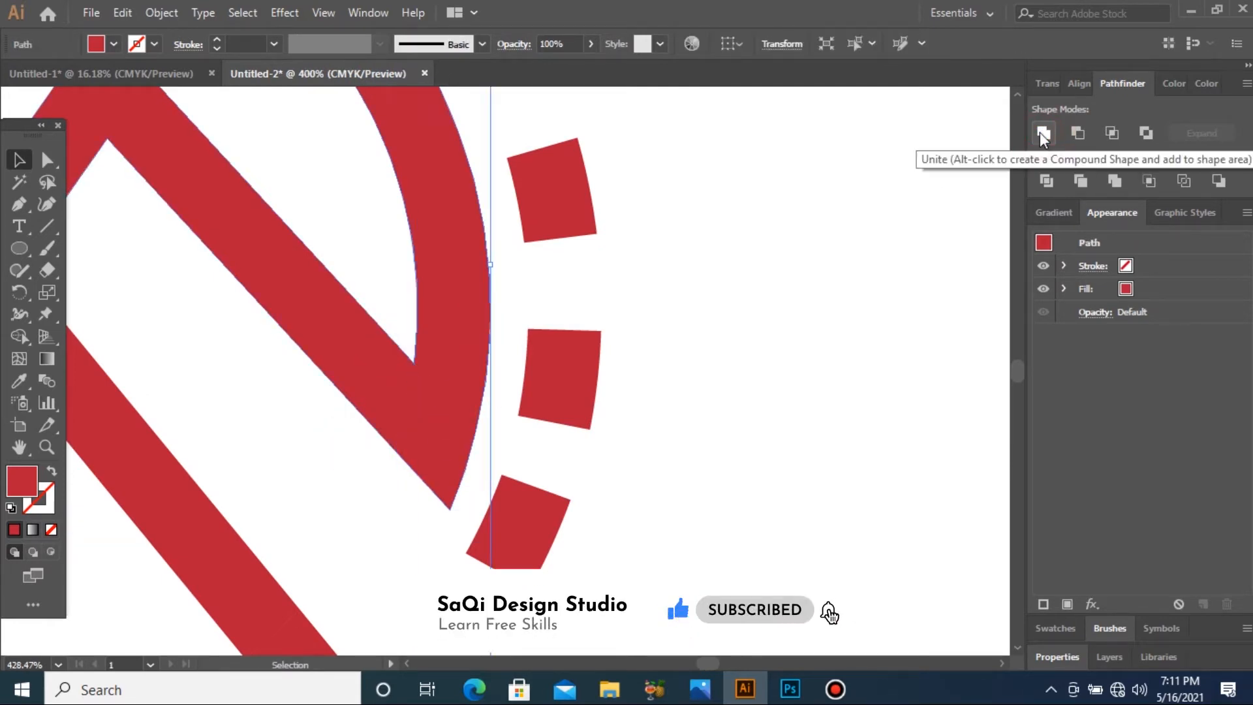
Step: Unite the bottom arc with both inner legs and their corner pieces to close the lower wedge
key("ctrl+0")
left_click_drag(397, 372, 566, 469)
left_click(364, 496)
left_click(381, 489)
left_click(350, 355, "shift")
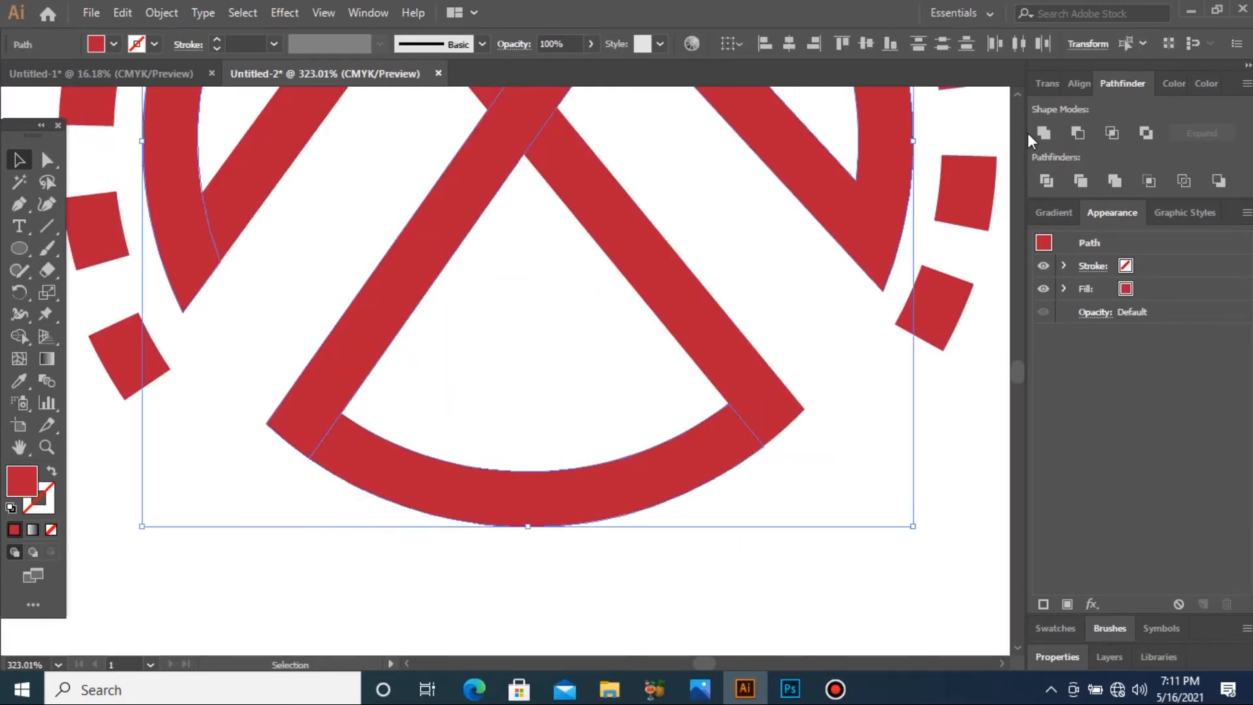
left_click(793, 433)
left_click(683, 309)
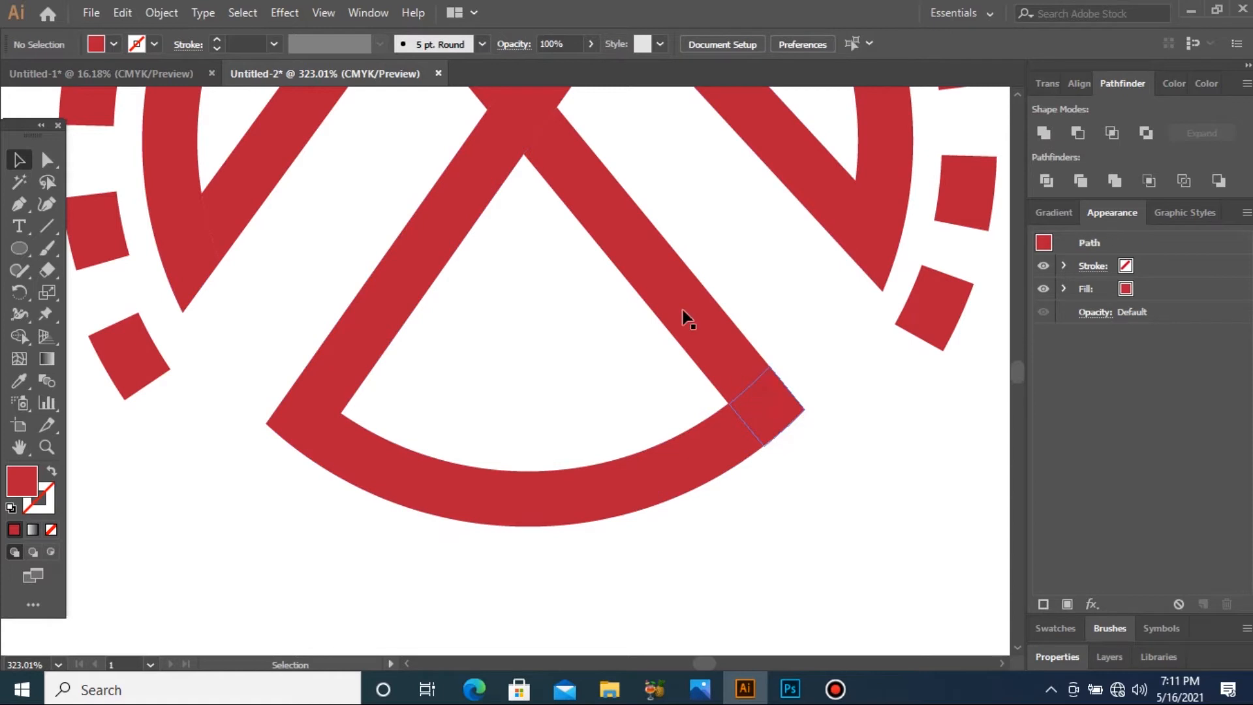
left_click(679, 489, "shift")
left_click(1042, 133)
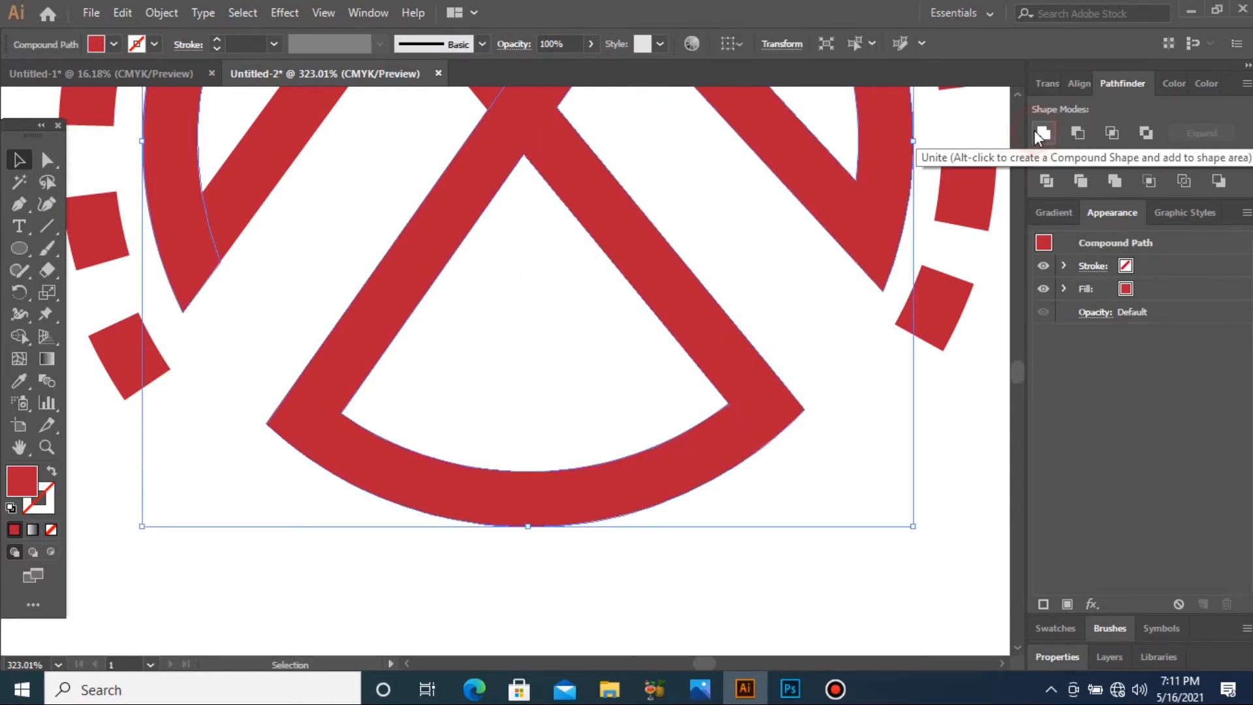
Step: Examine the united logo and its dashed ring as a whole
key("ctrl+minus")
key("ctrl+minus")
key("ctrl+minus")
key("ctrl+minus")
left_click_drag(218, 257, 789, 525)
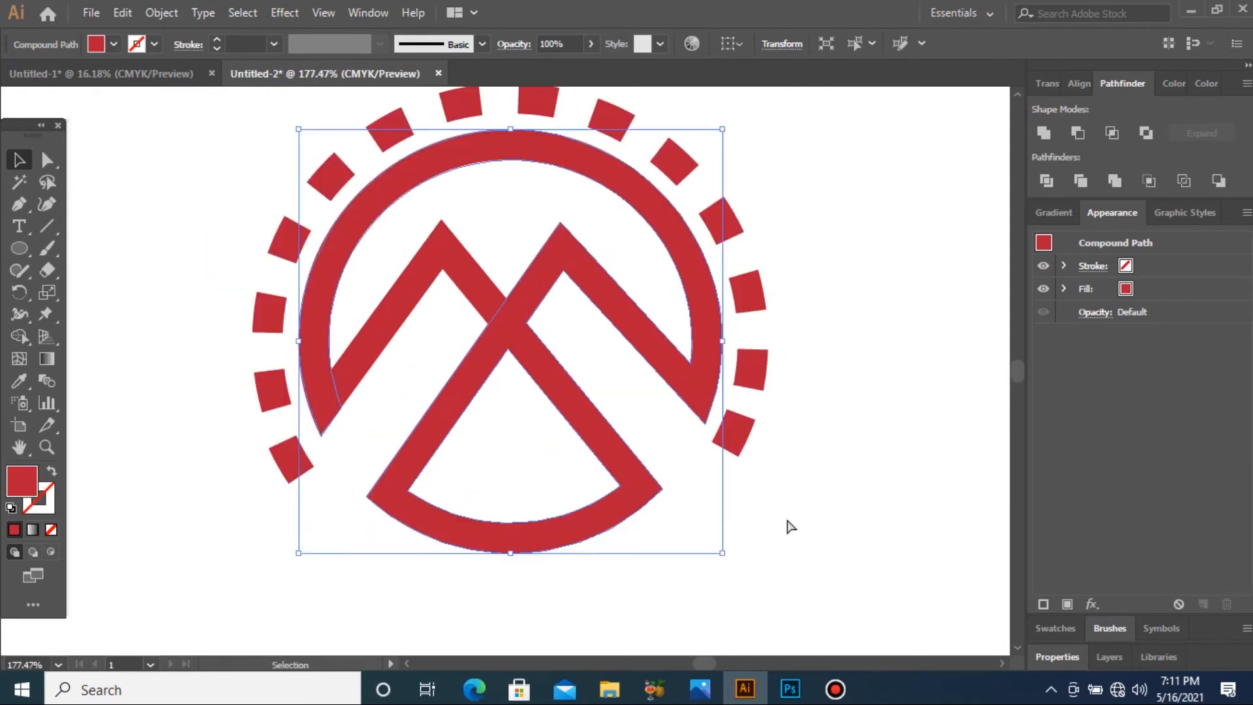
key("ctrl+minus")
key("ctrl+minus")
key("ctrl+minus")
key("ctrl+minus")
key("ctrl+minus")
key("ctrl+minus")
key("v")
Step: Copy the small red, navy and white colour squares from Untitled-1 and paste them into Untitled-2
left_click(186, 85)
left_click_drag(509, 240, 617, 282)
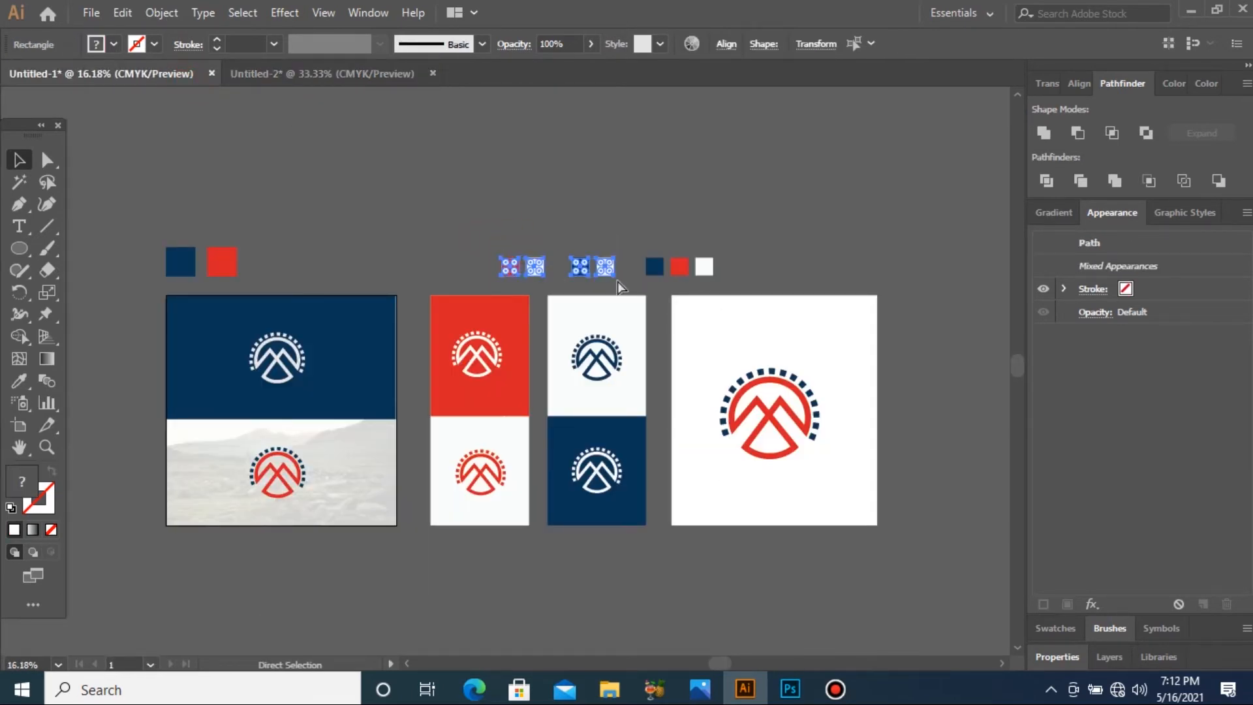
left_click(321, 80)
key("ctrl+v")
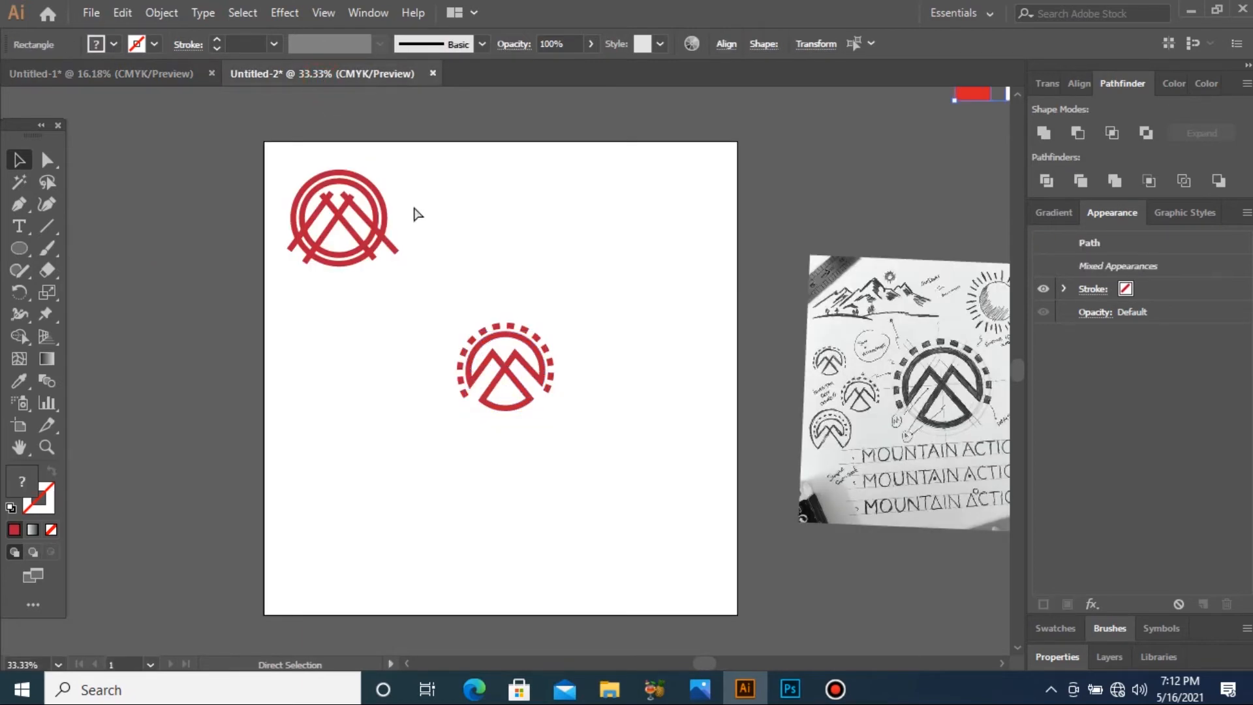
Step: Move the pasted colour squares to just above the artboard
key("ctrl+minus")
key("ctrl+minus")
key("ctrl+minus")
mouse_move(105, 353)
left_mouse_down()
mouse_move(607, 554)
mouse_move(713, 532)
left_mouse_up()
mouse_move(612, 251)
left_mouse_down()
mouse_move(278, 282)
mouse_move(277, 256)
left_mouse_up()
left_click_drag(131, 209, 590, 541)
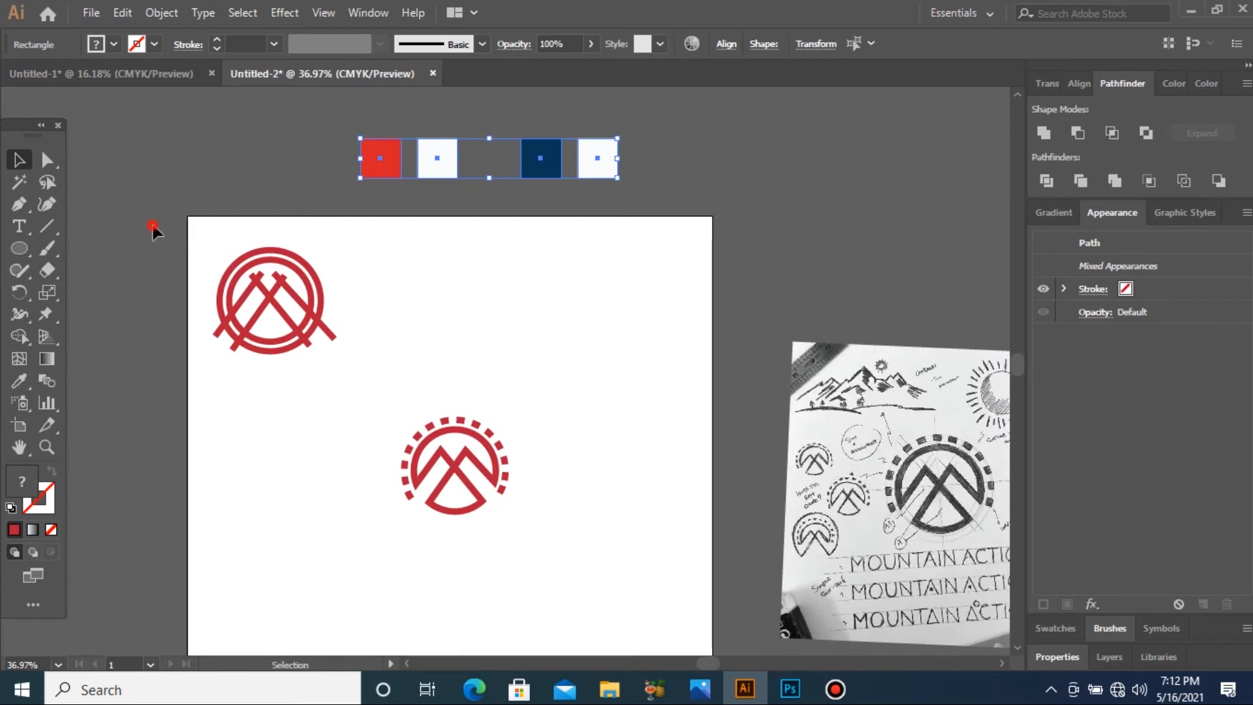
Step: Delete the spare copy of the overlapping bars and rings in the artboard's upper-left area
left_click_drag(154, 229, 350, 388)
key("Delete")
Step: Enlarge the logo and recolour its mountain-and-arc shapes with the bright red sampled from the red square
left_click_drag(268, 389, 547, 550)
key("i")
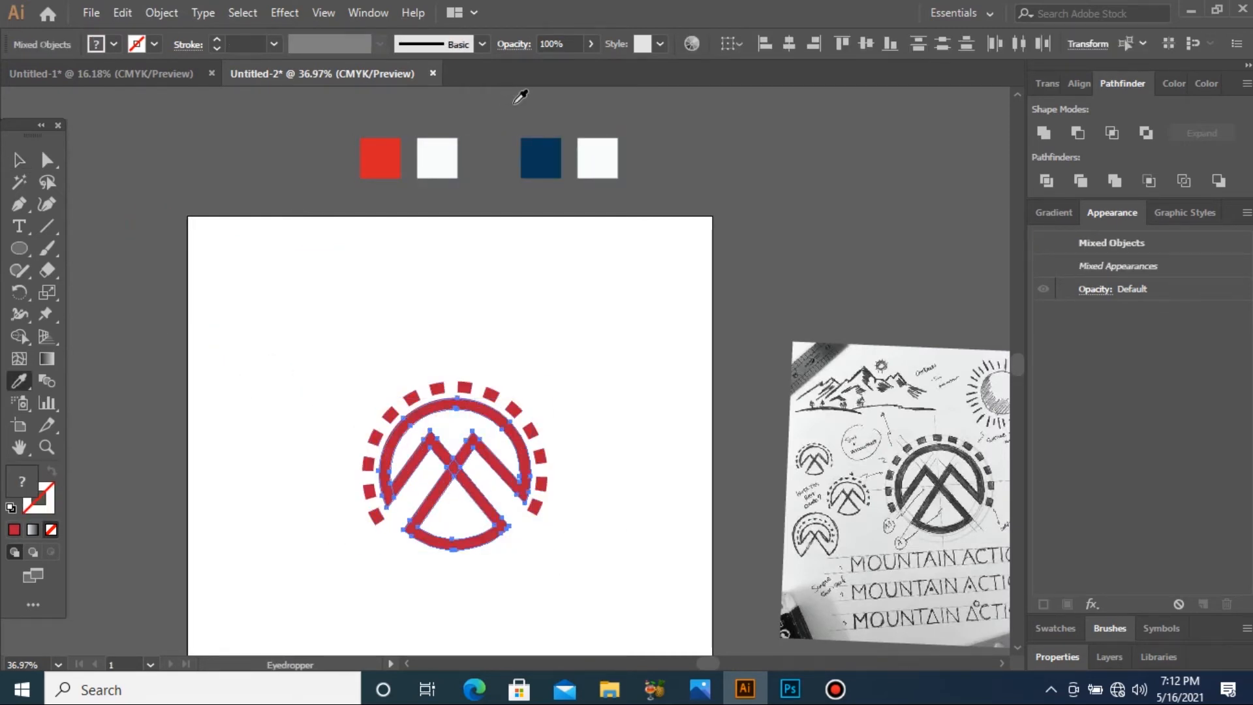
left_click(391, 151)
key("v")
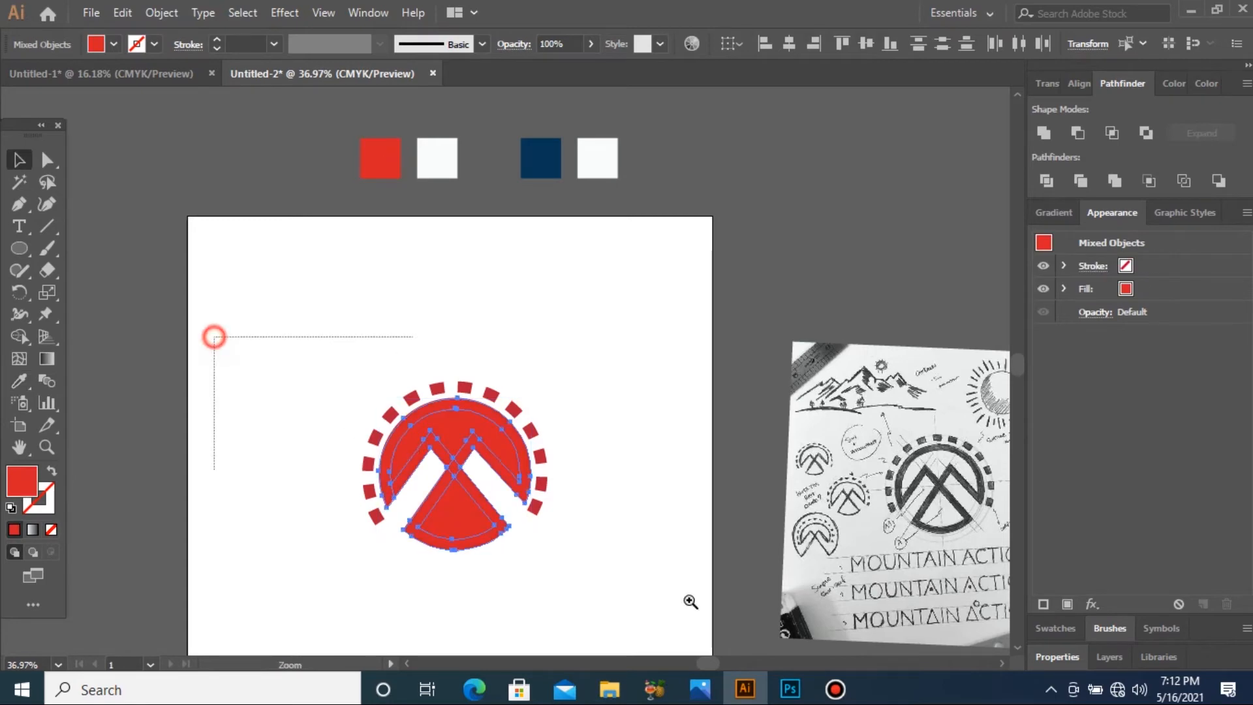
Step: Delete the leftover red filler pieces enclosed by the ring, the mountain lines and the bottom arc of the logo
scroll(592, 570, "up", 3)
double_click(472, 460)
key("Delete")
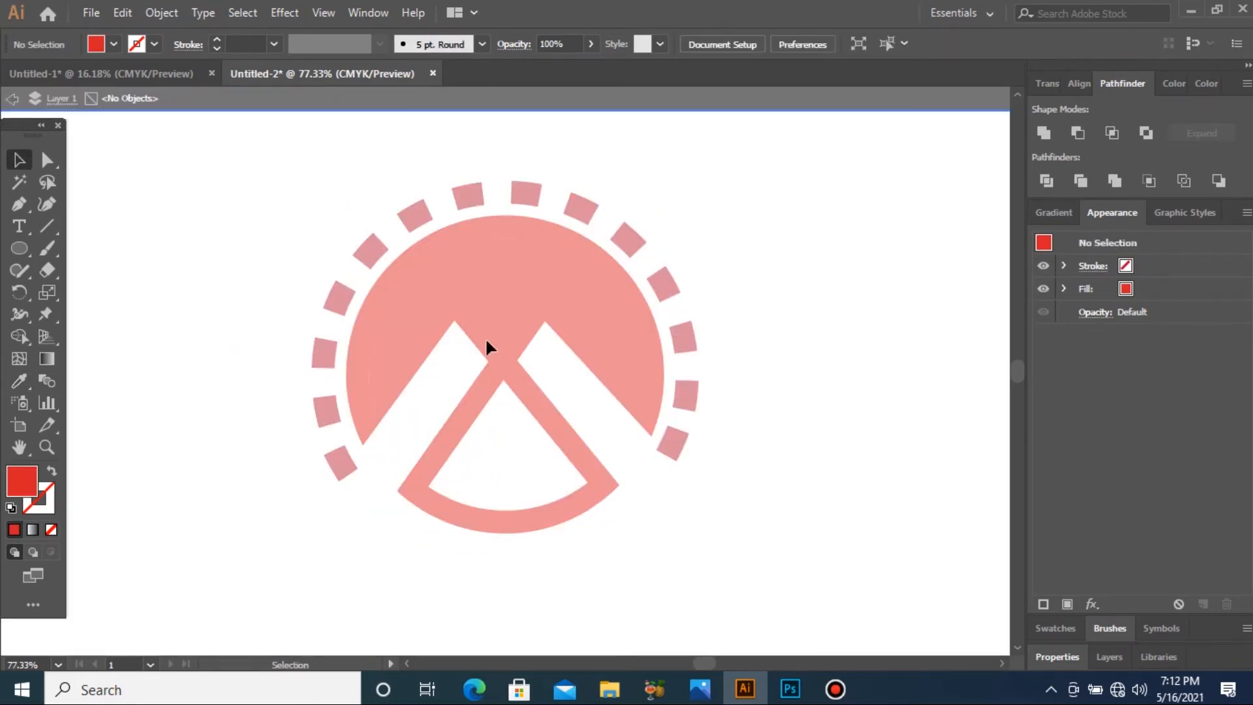
double_click(506, 277)
left_click(508, 279)
key("Delete")
key("ctrl+minus")
key("ctrl+minus")
key("ctrl+minus")
key("ctrl+minus")
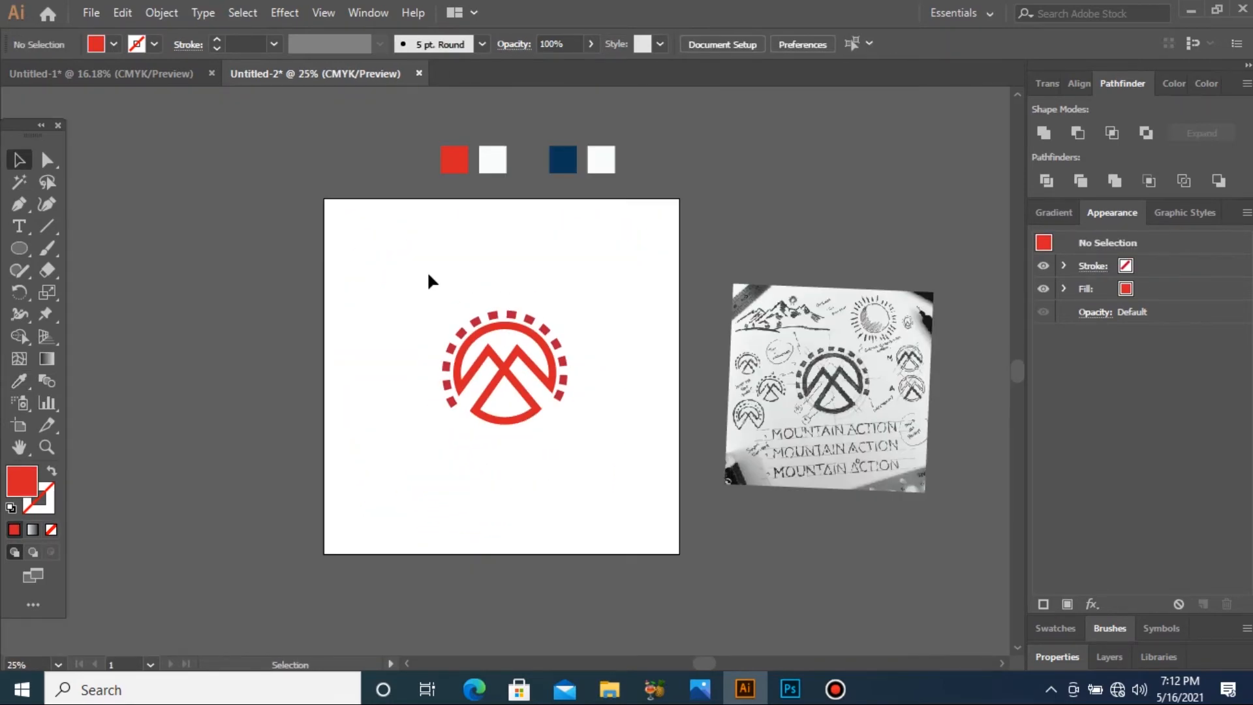
Step: Select the logo's outer dashes without the mountain-and-arc shapes and recolour them navy from the navy square
left_click_drag(330, 269, 678, 493)
left_click_drag(489, 291, 544, 457)
key("ctrl+g")
left_click_drag(642, 465, 644, 478)
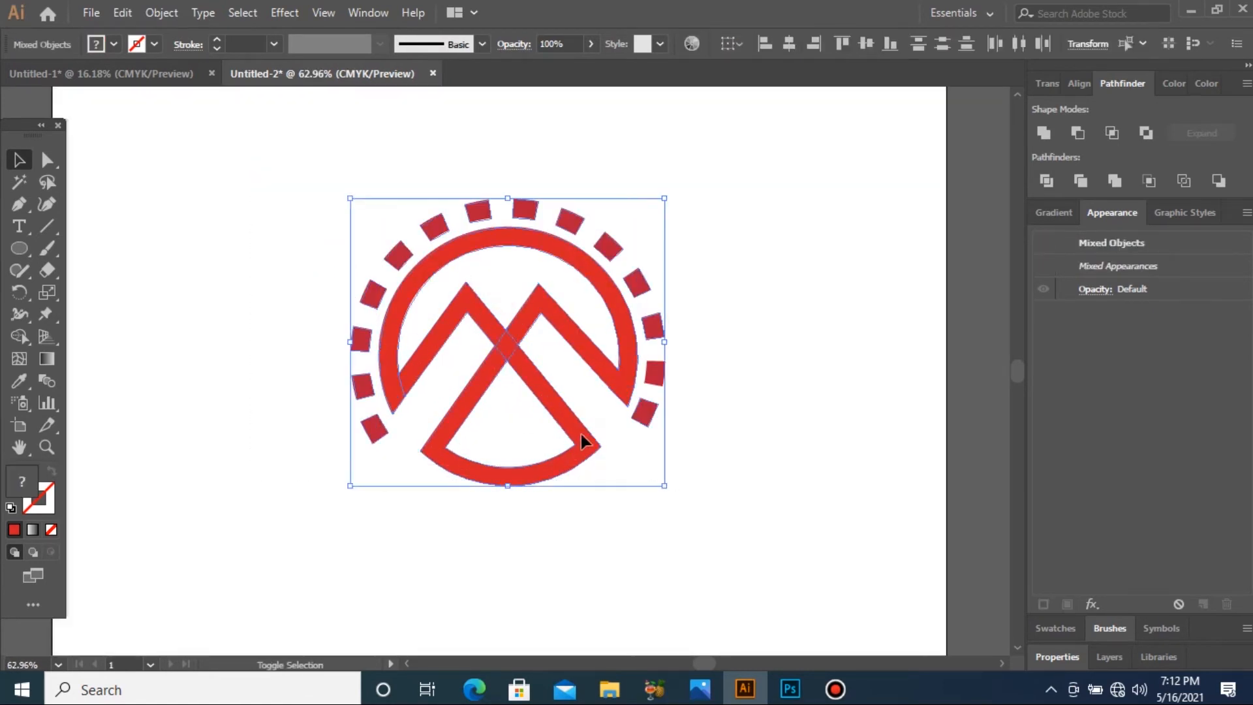
left_click(581, 434, "shift")
key("ctrl+minus")
key("ctrl+minus")
key("ctrl+minus")
key("ctrl+minus")
key("i")
left_click(545, 231)
key("v")
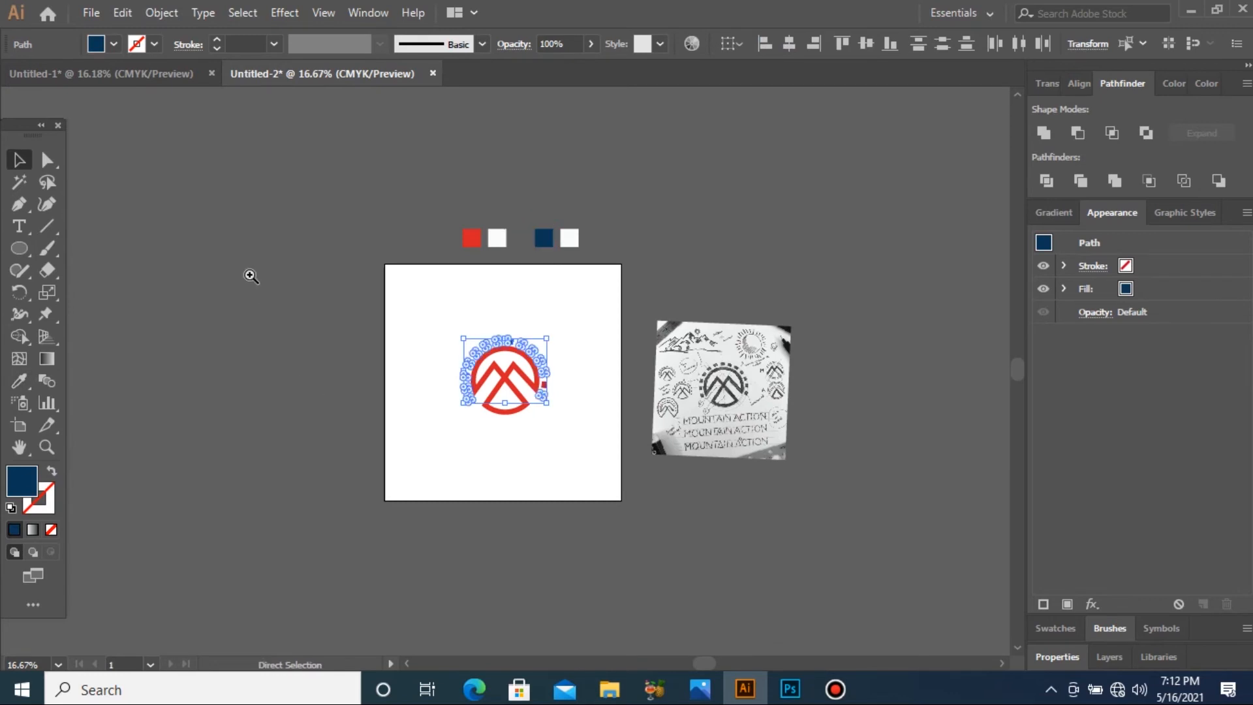
Step: Recolour the one dash that is still red near the ring's lower right end with the navy of the neighbouring dashes
scroll(532, 346, "up", 2)
left_click_drag(501, 295, 488, 291)
key("ctrl+z")
left_click_drag(335, 176, 645, 419)
left_click(373, 212)
left_click_drag(530, 316, 623, 323)
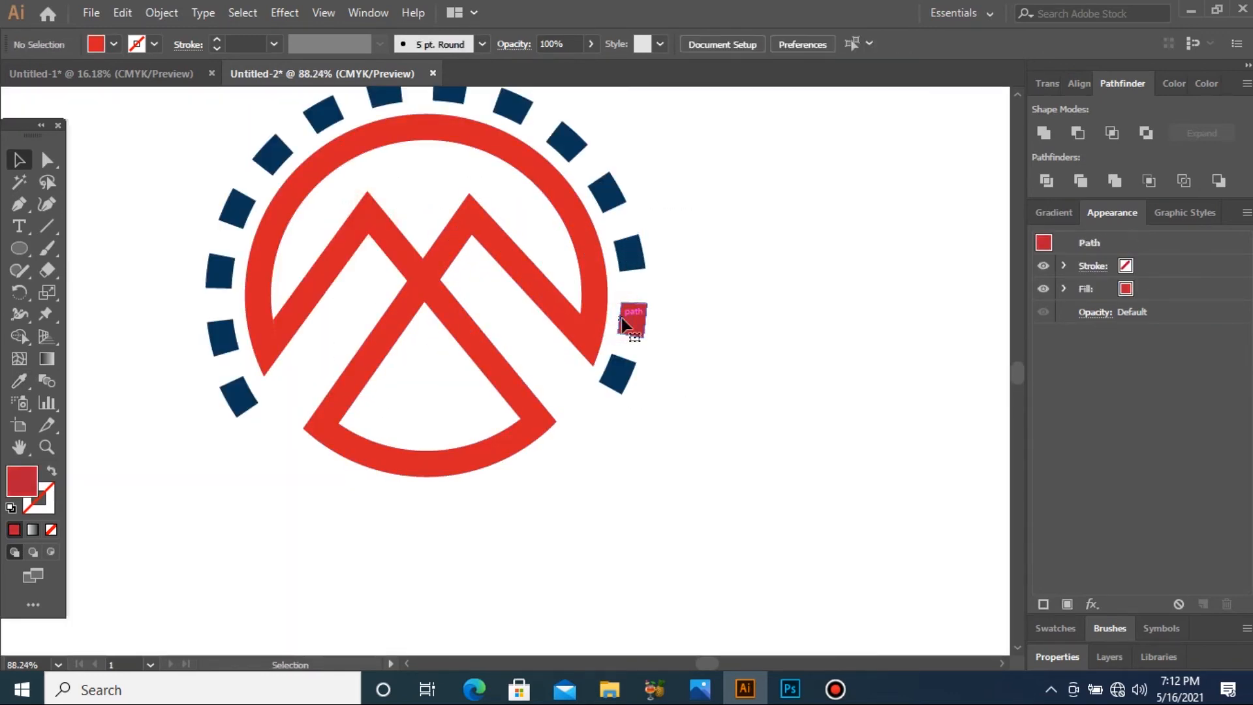
left_click(624, 323)
key("i")
left_click(632, 243)
key("ctrl+minus")
key("ctrl+minus")
key("ctrl+minus")
key("ctrl+minus")
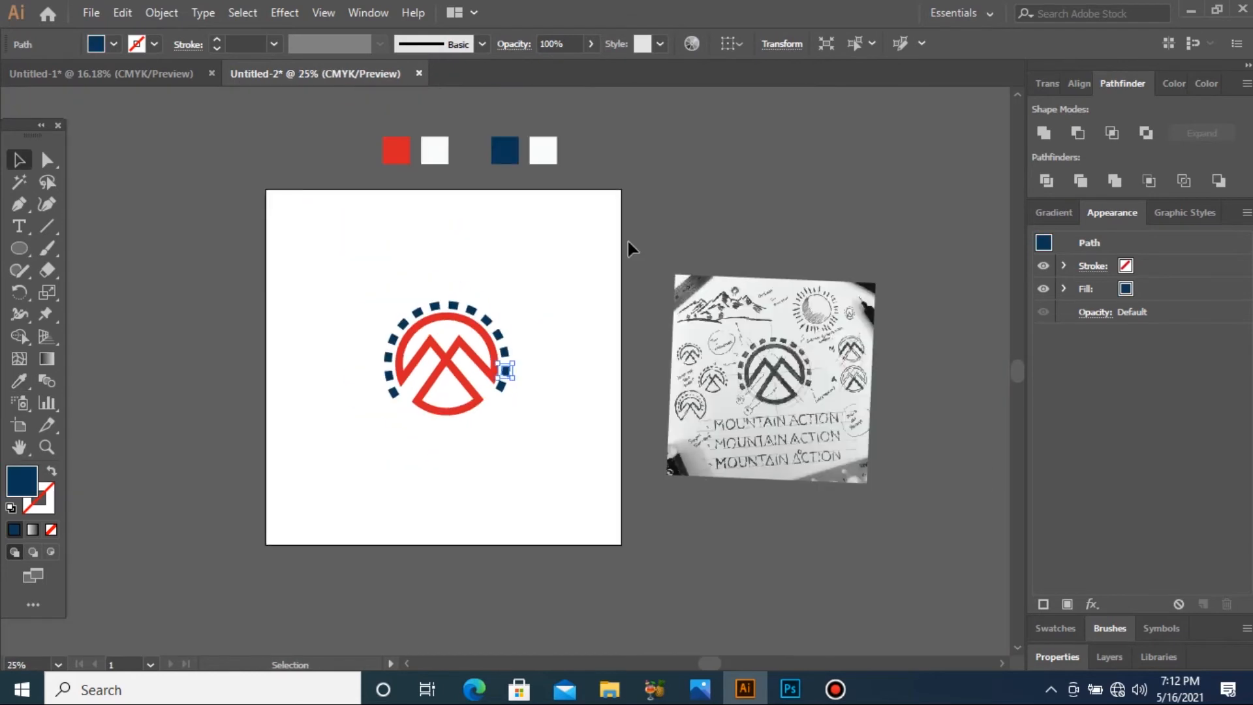
Step: Group the logo's dashes and enlarge the whole logo around the middle of the artboard
left_click_drag(353, 310, 513, 359)
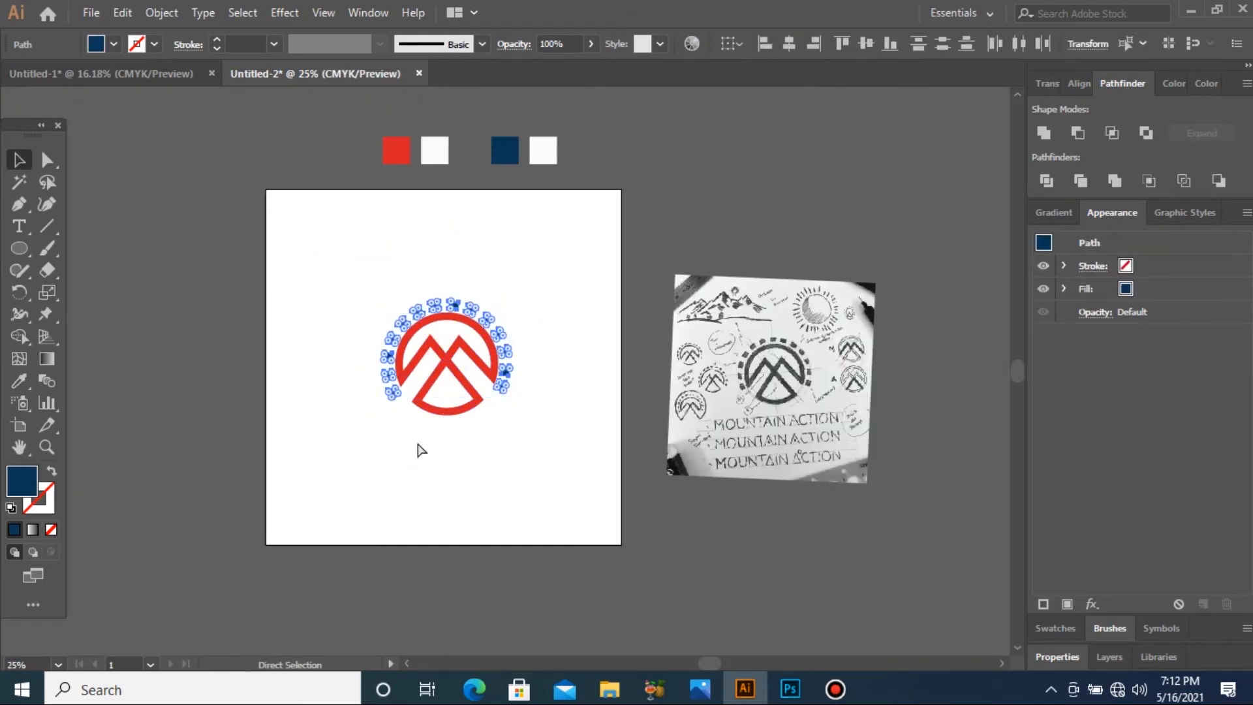
key("ctrl+g")
mouse_move(509, 421)
left_mouse_down()
mouse_move(532, 453)
mouse_move(531, 434)
left_mouse_up()
left_click_drag(428, 374, 412, 383)
Step: Delete the reference sketch photo beside the artboard
left_click(711, 280)
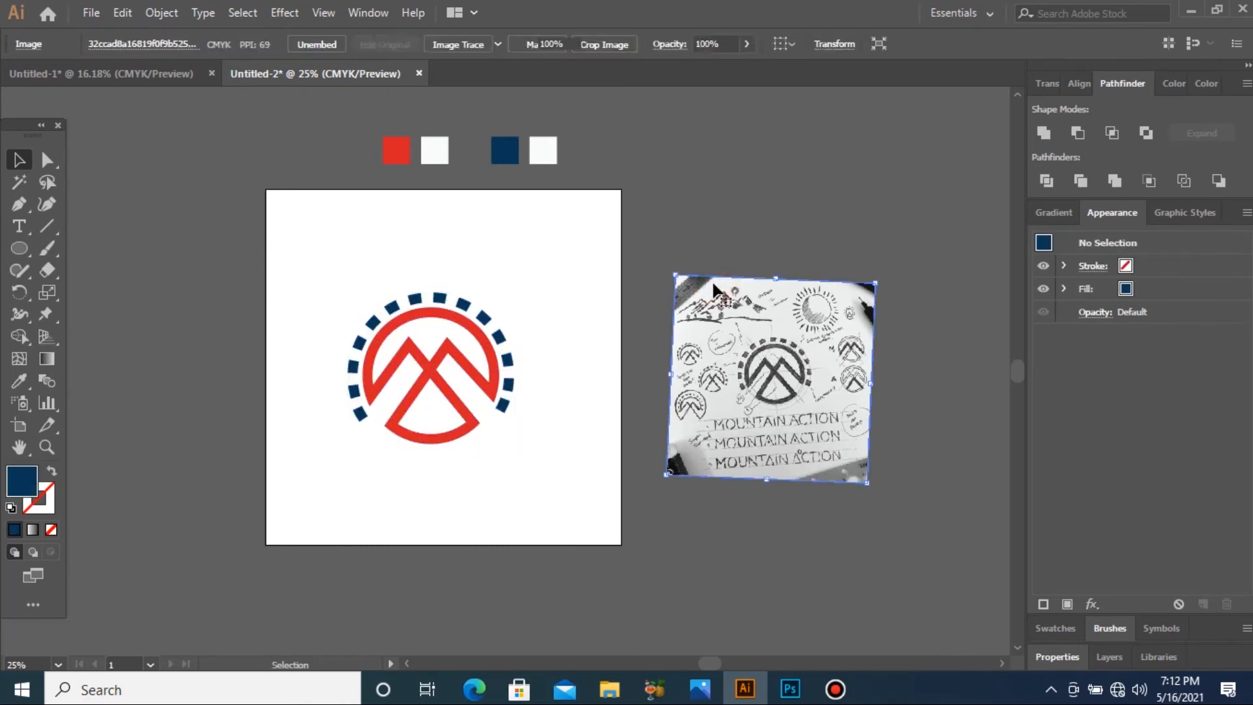
key("Delete")
key("ctrl+minus")
key("ctrl+minus")
key("ctrl+minus")
Step: Duplicate the artboard with its logo twice, placing the copies in a row beside the original
left_click_drag(349, 189, 607, 448)
left_click_drag(431, 335, 513, 407)
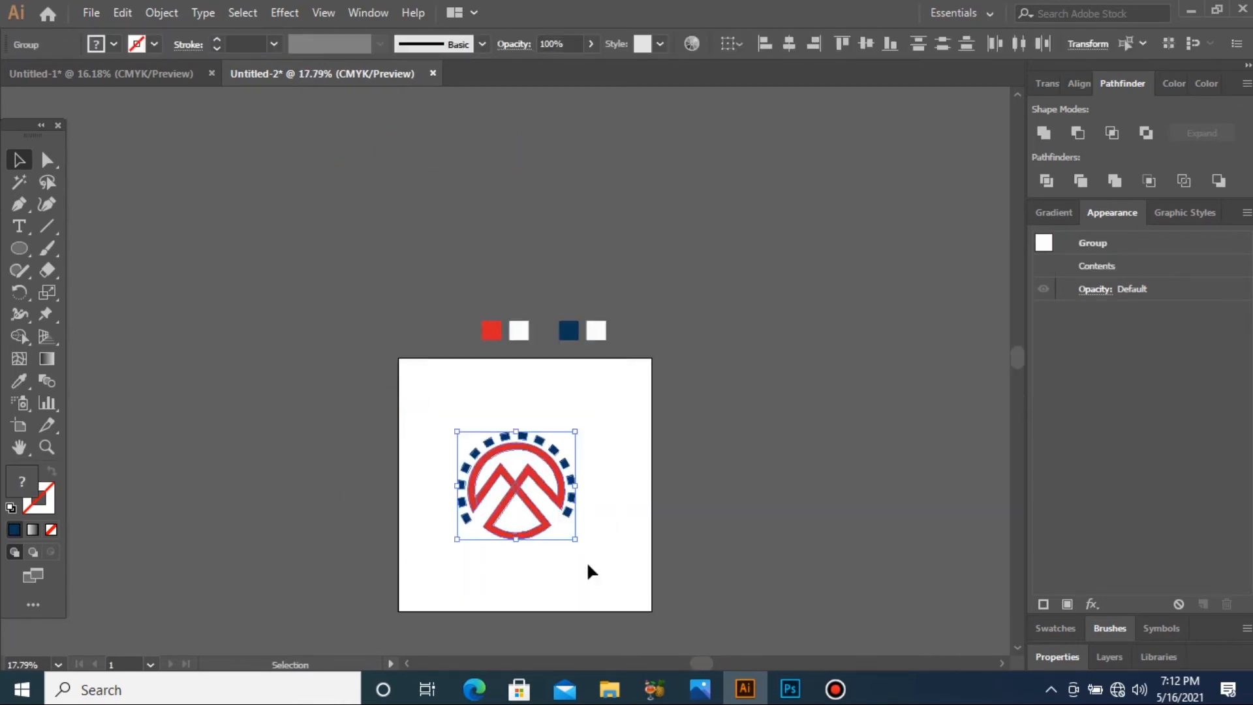
left_click(23, 251, "alt")
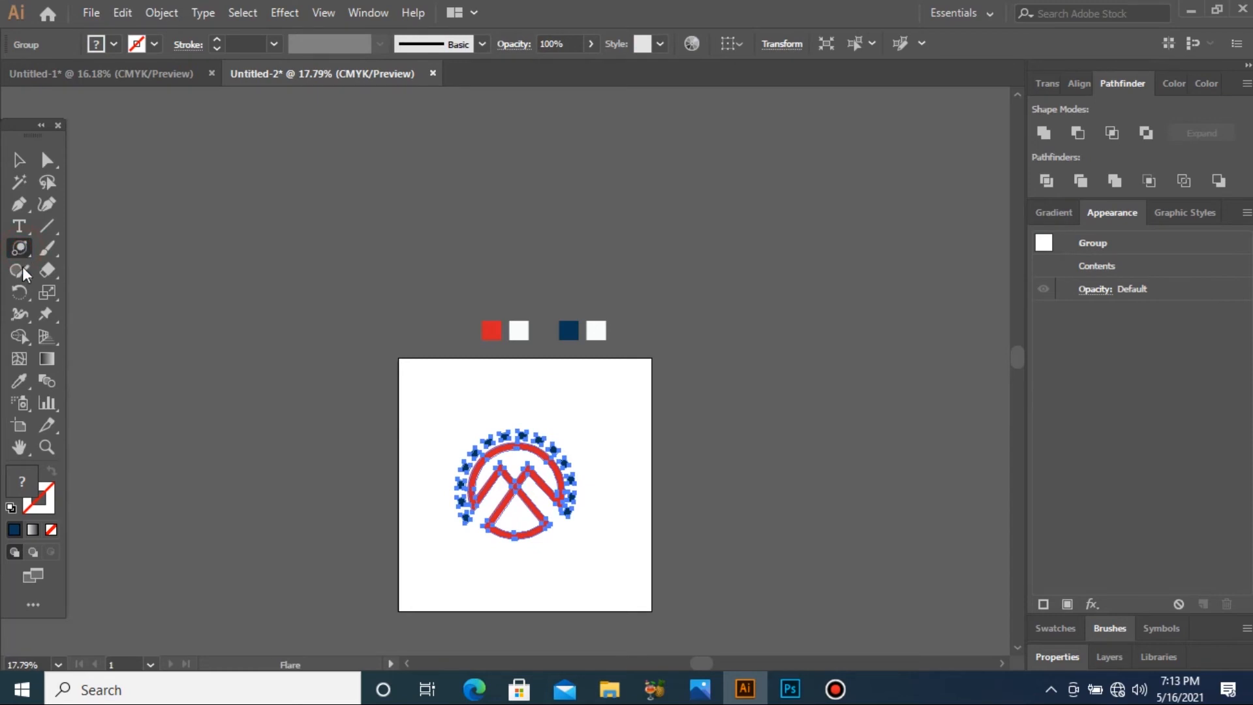
left_click(19, 427)
key("ctrl+minus")
left_click_drag(491, 301, 909, 324)
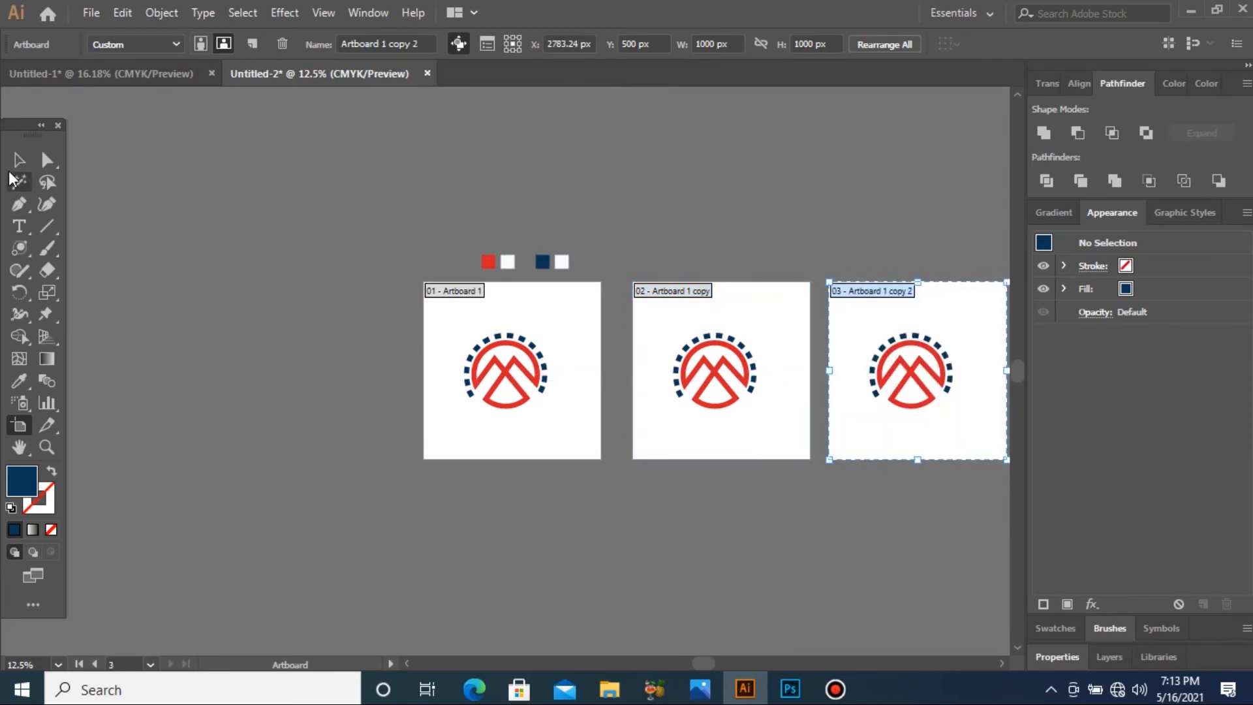
Step: Narrow the third artboard to about 314 px wide and move its logo copy out above it
left_click_drag(1008, 371, 885, 367)
left_click(19, 160)
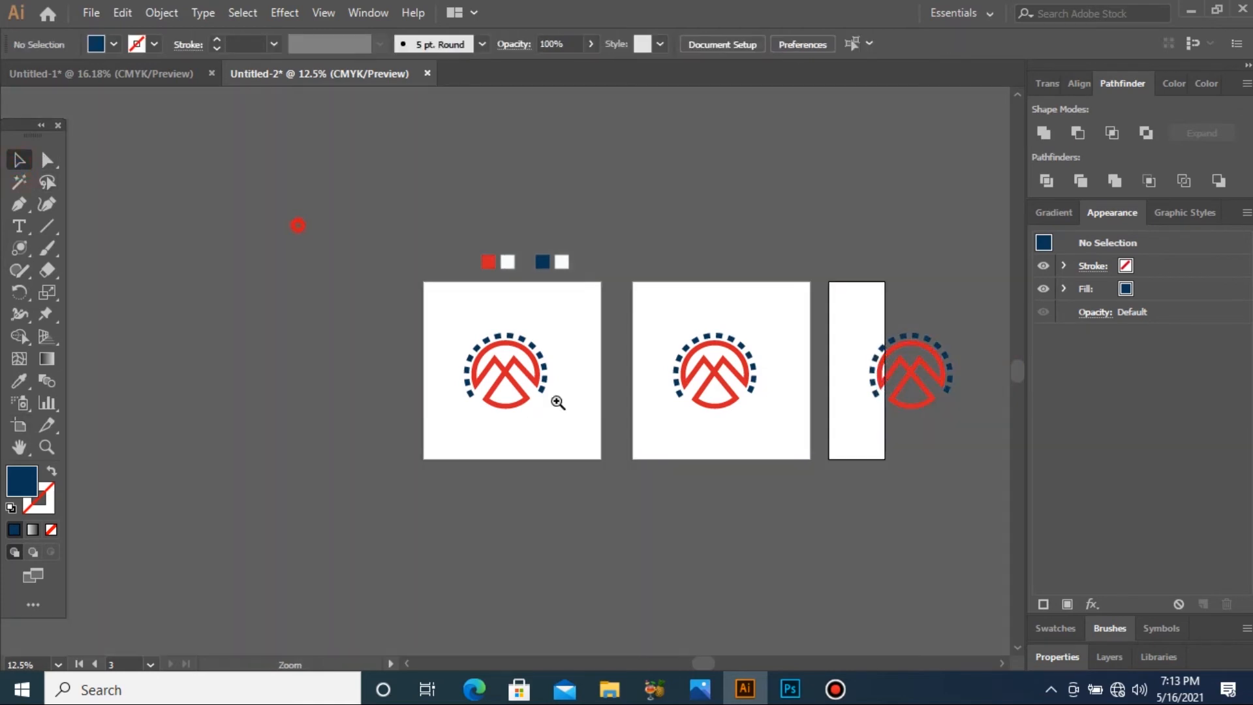
scroll(977, 516, "up", 2)
left_click_drag(937, 444, 938, 444)
left_click_drag(876, 389, 876, 144)
Step: Recolour the whole logo on the second artboard, trying navy and settling on white
left_click_drag(503, 308, 689, 453)
left_click_drag(581, 385, 588, 386)
left_click(488, 266)
left_click(569, 374)
key("i")
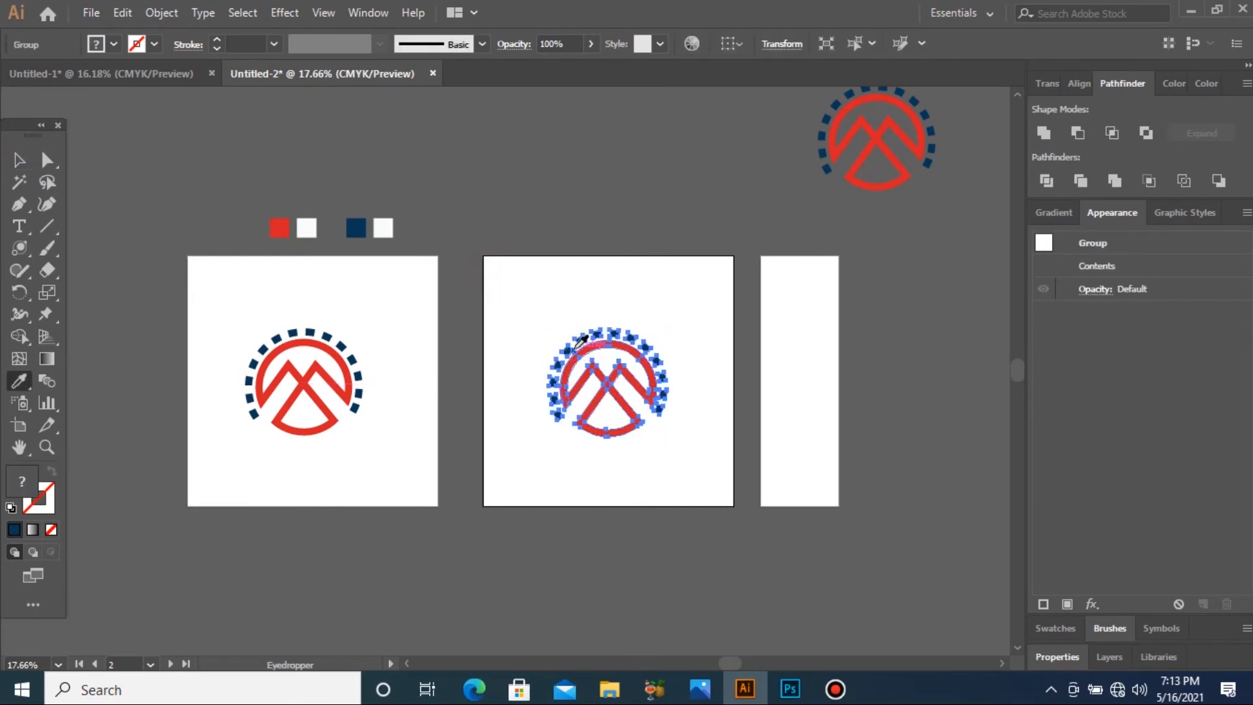
left_click(578, 339)
key("v")
key("i")
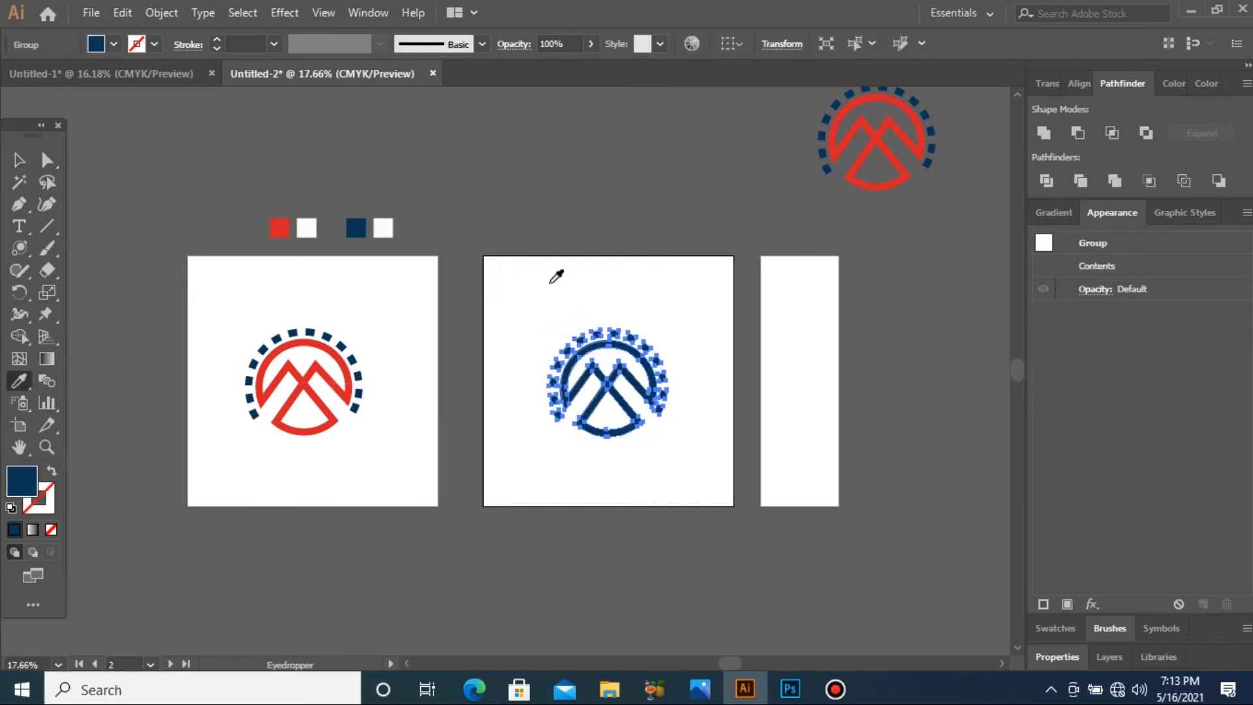
left_click(545, 287)
key("v")
Step: Draw a rectangle covering the second artboard, fill it with the sampled navy and send it behind the logo
left_click_drag(23, 247, 86, 249)
mouse_move(483, 256)
left_mouse_down()
mouse_move(756, 461)
mouse_move(755, 503)
mouse_move(735, 506)
left_mouse_up()
key("i")
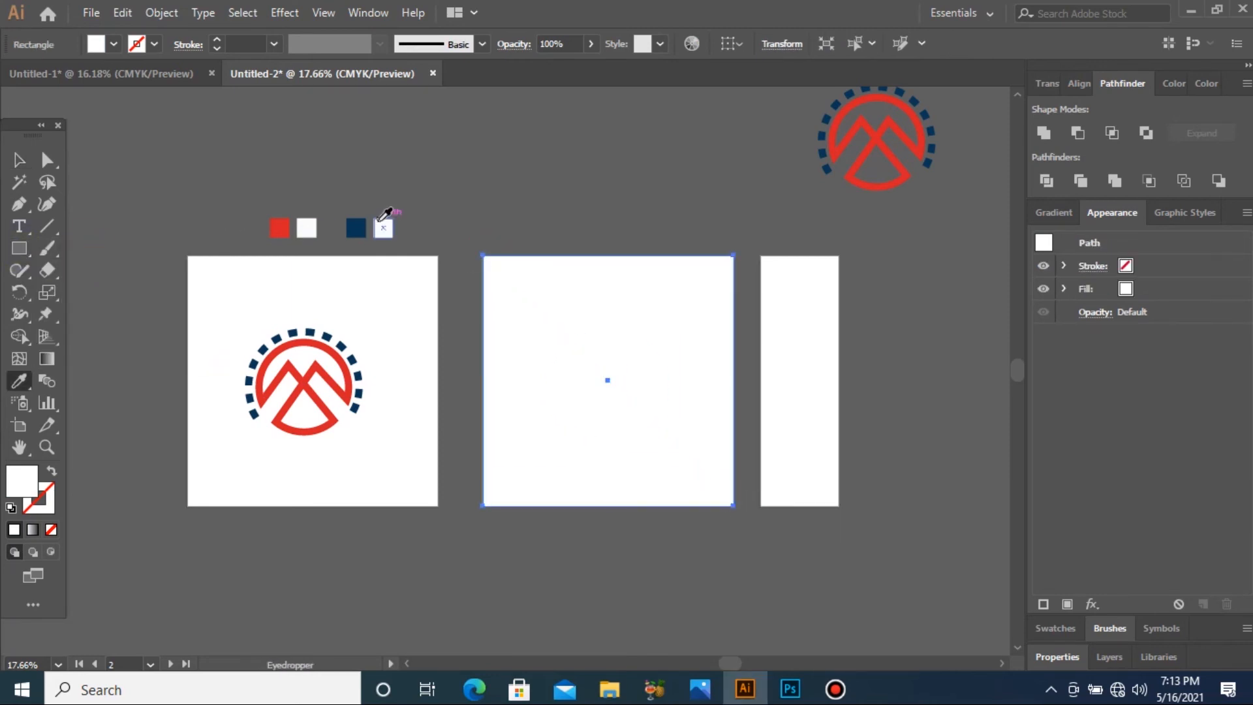
left_click(353, 228)
key("ctrl+shift+bracketleft")
key("v")
left_click(535, 155)
Step: Draw a navy rectangle over the upper half of the narrow third artboard
left_click(789, 307)
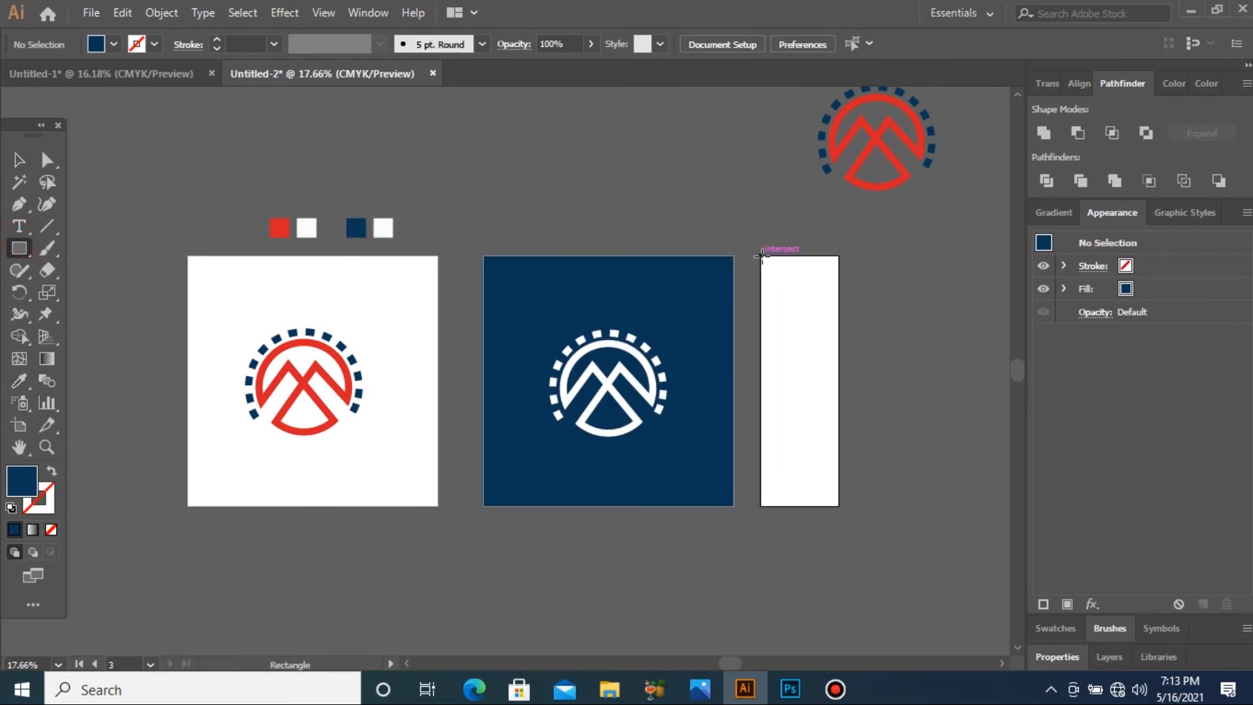
mouse_move(763, 259)
left_mouse_down()
mouse_move(829, 400)
mouse_move(834, 516)
mouse_move(843, 504)
mouse_move(800, 384)
left_mouse_up()
key("v")
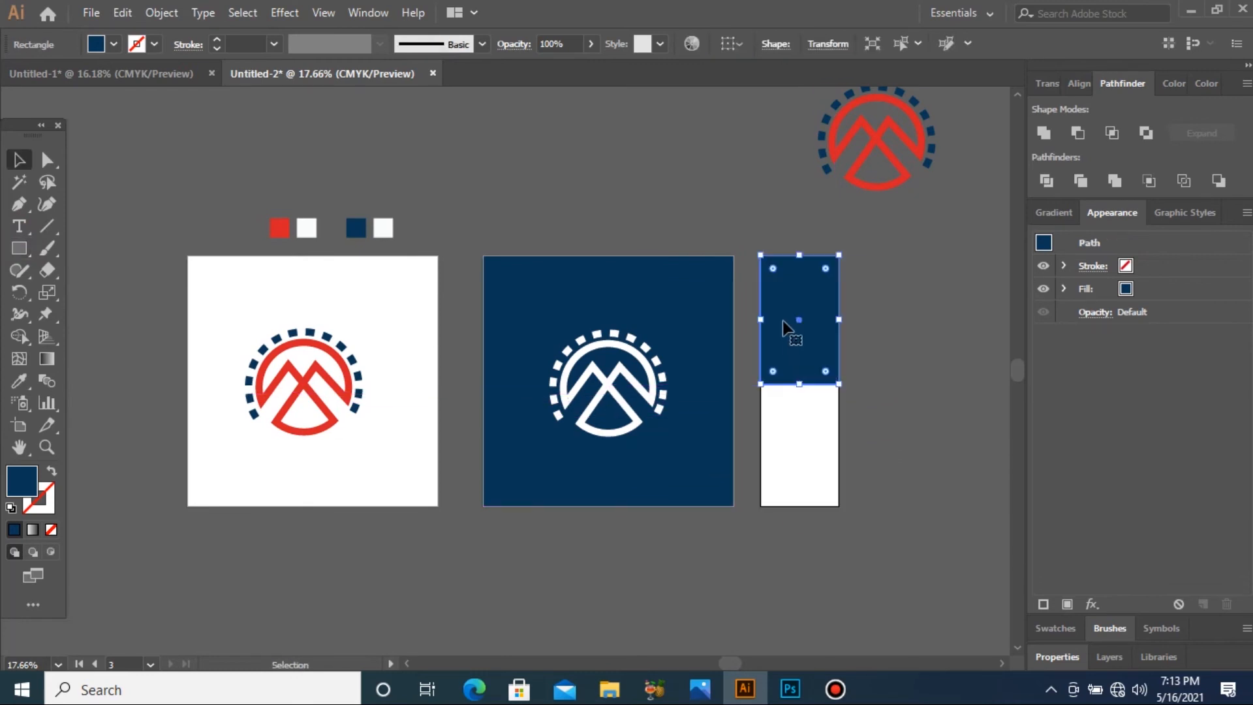
Step: Duplicate the narrow third artboard with its rectangle to the space beside it as a fourth artboard
left_click(809, 502)
left_click(20, 425)
left_click_drag(801, 434, 908, 428)
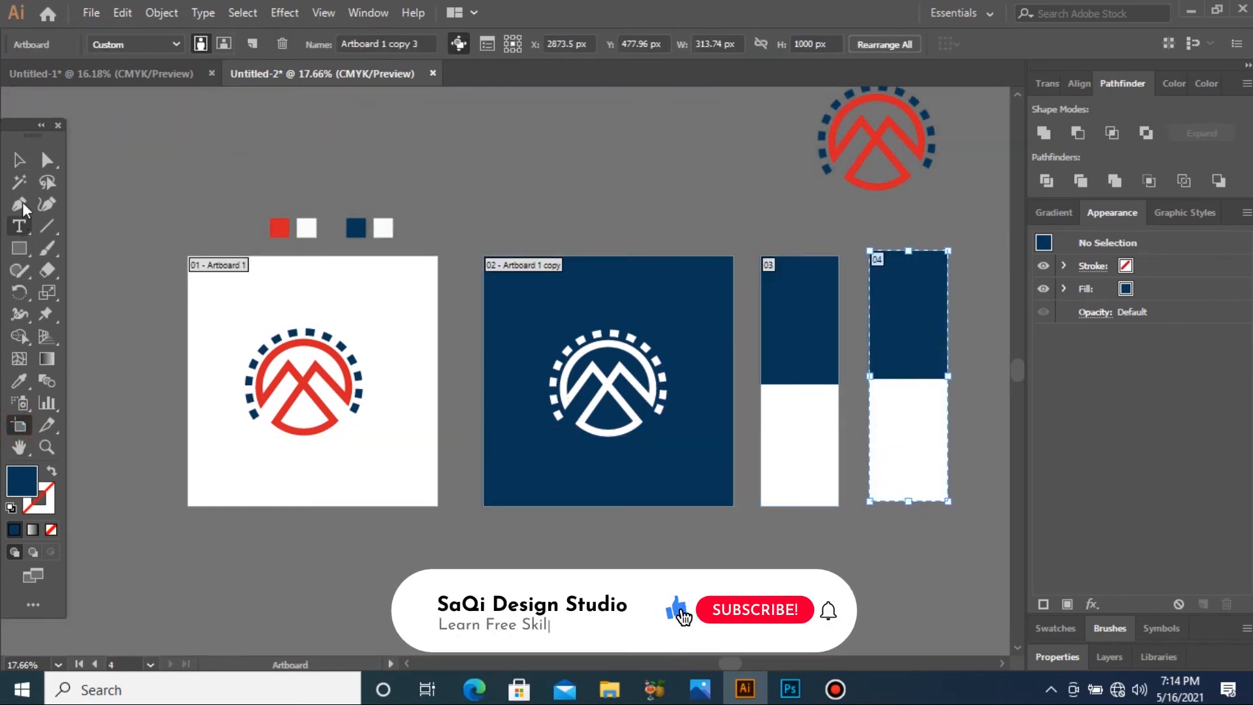
Step: Move the fourth artboard's rectangle to its lower half and recolour it with the red square's colour
key("v")
left_click_drag(908, 315, 914, 442)
key("i")
left_click(280, 227)
key("v")
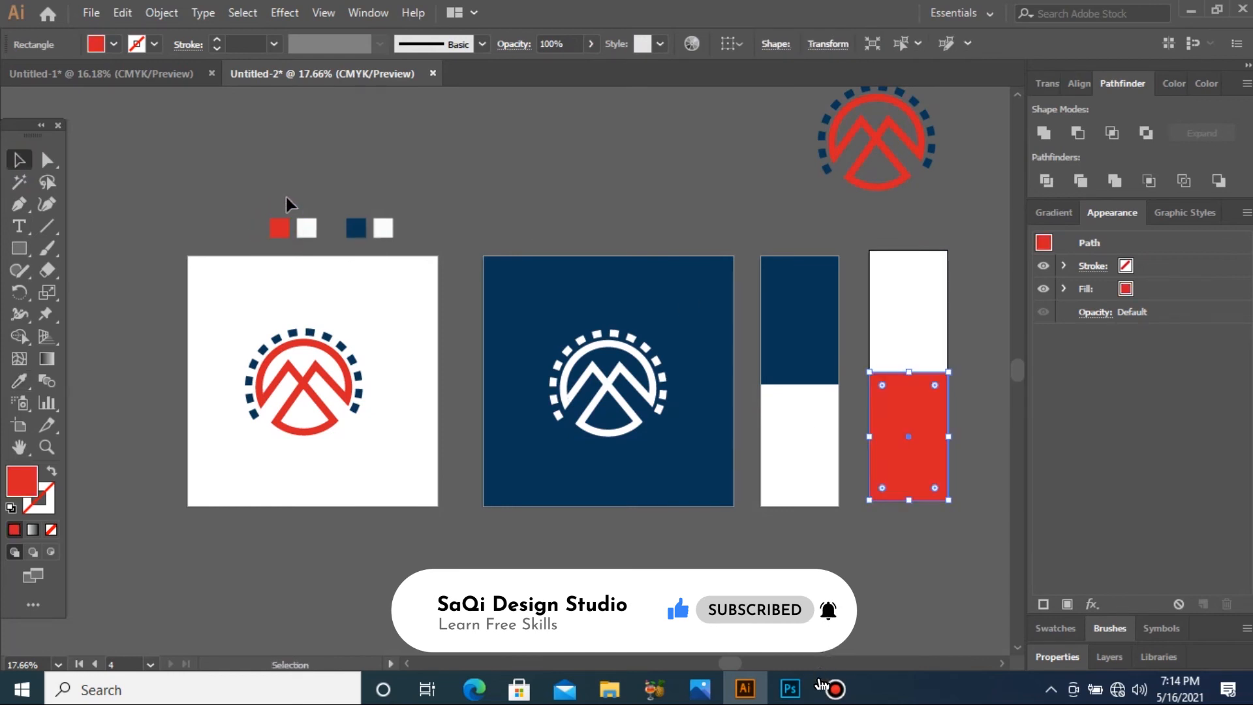
Step: Copy the logo from the first artboard to the fourth artboard's white upper half and shrink it to fit
left_click_drag(198, 322, 367, 433)
mouse_move(305, 392)
left_mouse_down()
mouse_move(946, 304)
mouse_move(914, 313)
left_mouse_up()
left_click_drag(626, 190, 1030, 477)
left_click_drag(720, 422, 647, 391)
left_click_drag(598, 321, 584, 328)
Step: Recolour the small logo on the fourth artboard's white half entirely red
key("i")
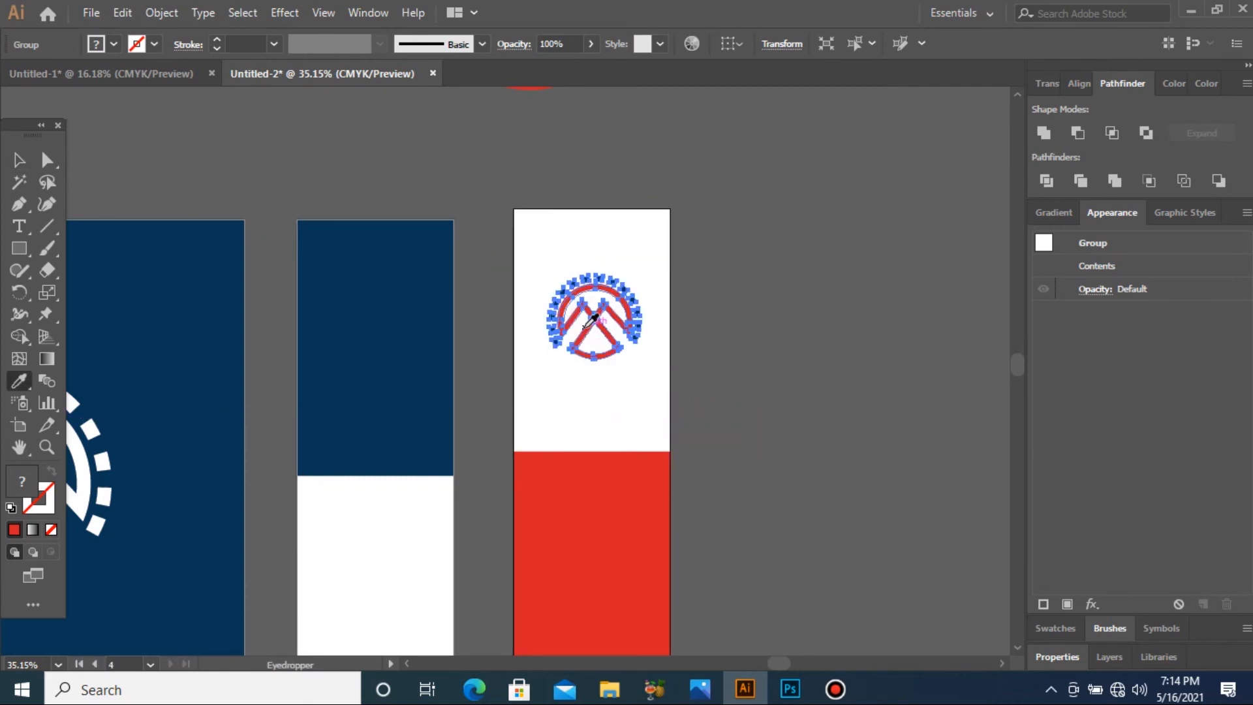
left_click(593, 320)
key("v")
Step: Copy the small logo to the red half and both halves of the third artboard, coloured white on red and navy, and navy on white
key("ctrl+minus")
key("ctrl+minus")
left_click_drag(266, 255, 612, 607)
left_click_drag(584, 304, 598, 491)
key("i")
left_click(453, 358)
key("v")
key("i")
left_click(585, 218)
key("v")
left_click(697, 442)
Step: Delete the spare logo copy left above the artboards
key("ctrl+alt+0")
left_click_drag(435, 225, 581, 292)
key("Delete")
key("ctrl+space")
left_click_drag(147, 272, 672, 464)
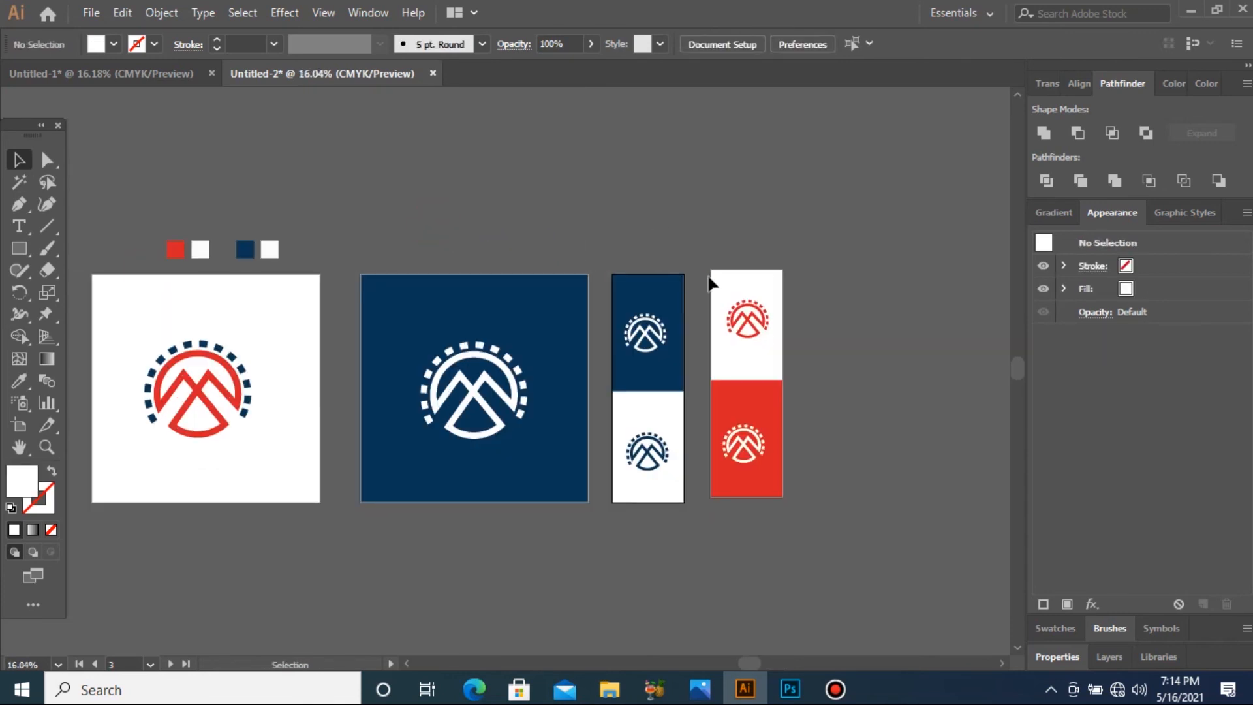
Step: Move the fourth artboard down to Y 500 px so it aligns with the third artboard
left_click(19, 425)
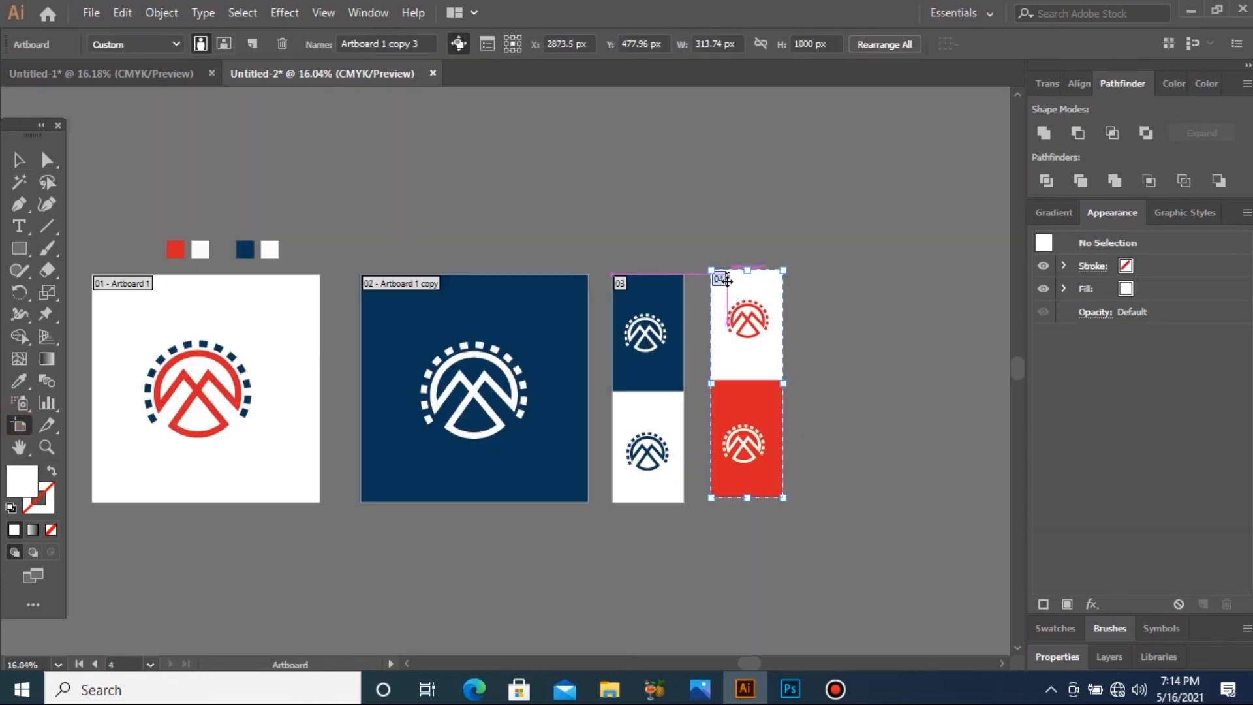
left_click_drag(747, 293, 747, 297)
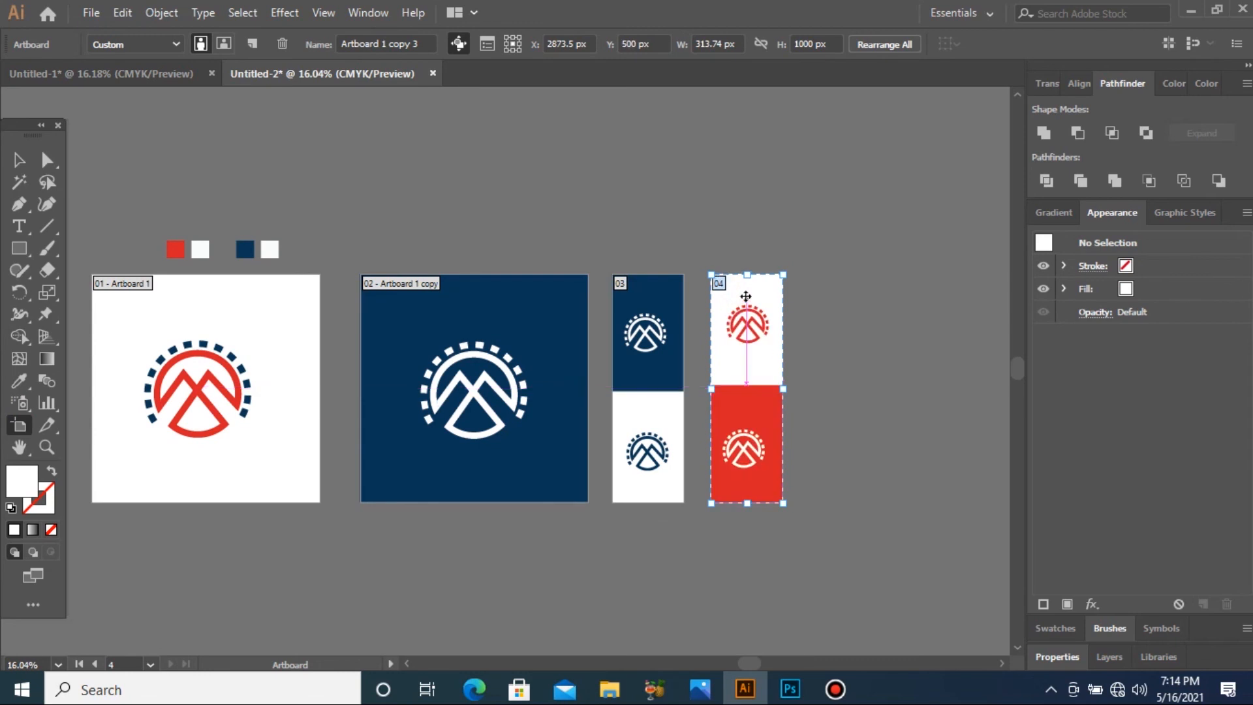
left_click(18, 163)
left_click(210, 186)
Step: Examine the four artboards with the logo variations together in full-screen view
key("ctrl+minus")
key("ctrl+minus")
key("ctrl+space")
left_click_drag(237, 212, 750, 485)
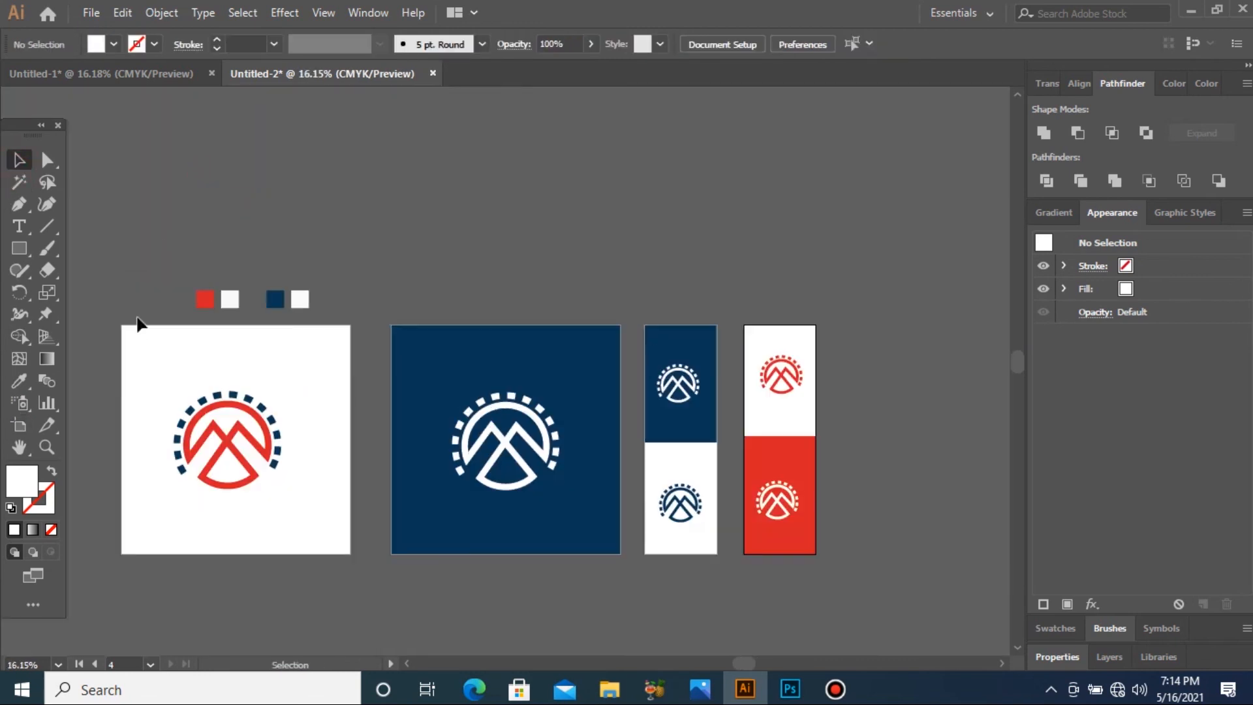
left_click_drag(875, 587, 876, 589)
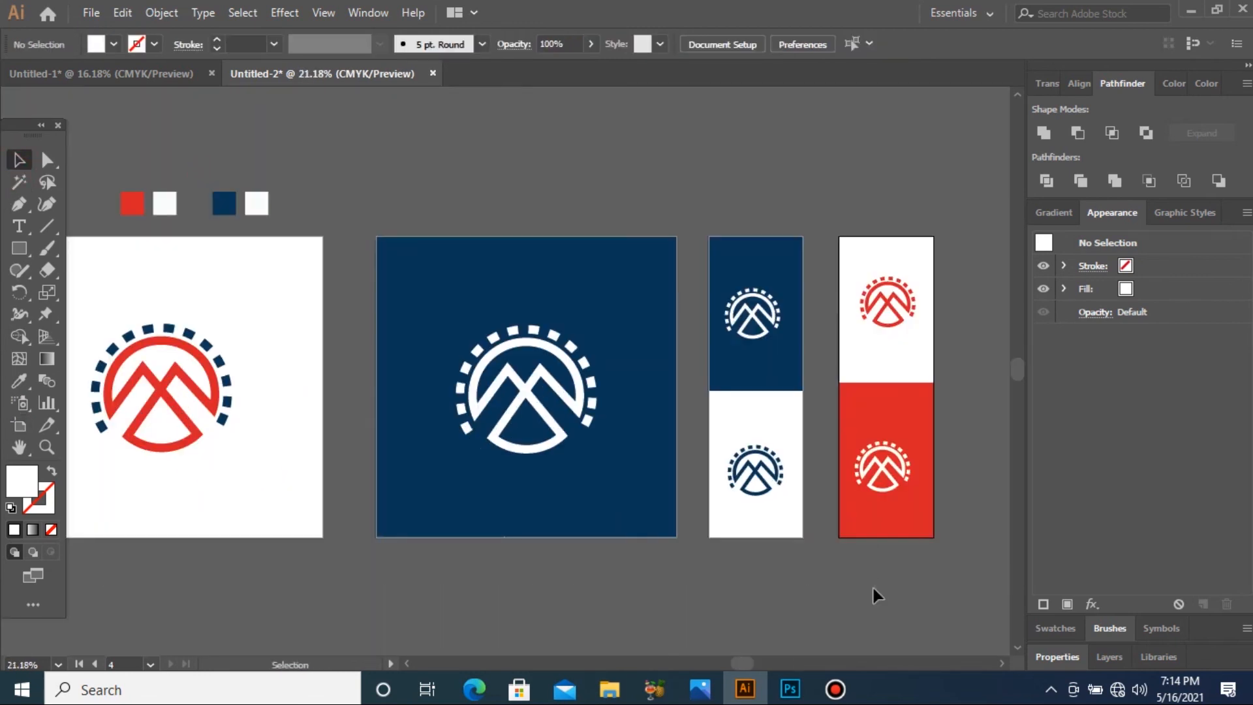
key("f")
key("f")
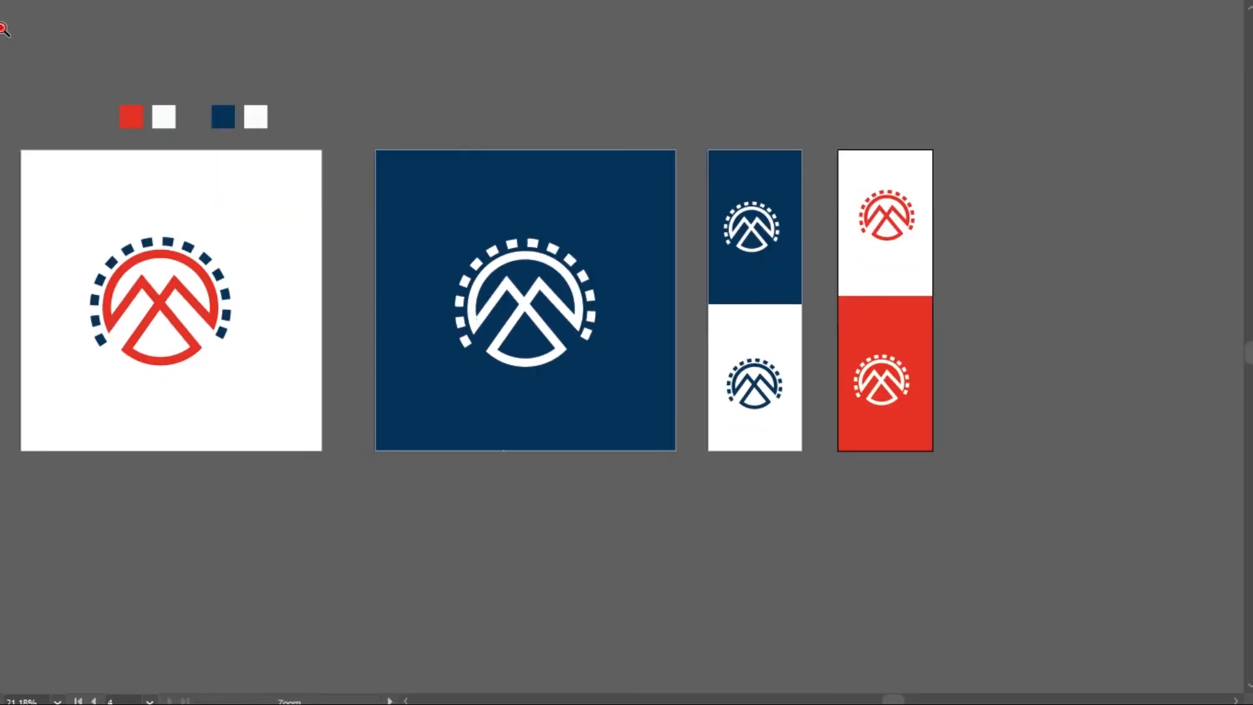
left_click_drag(883, 509, 1016, 537)
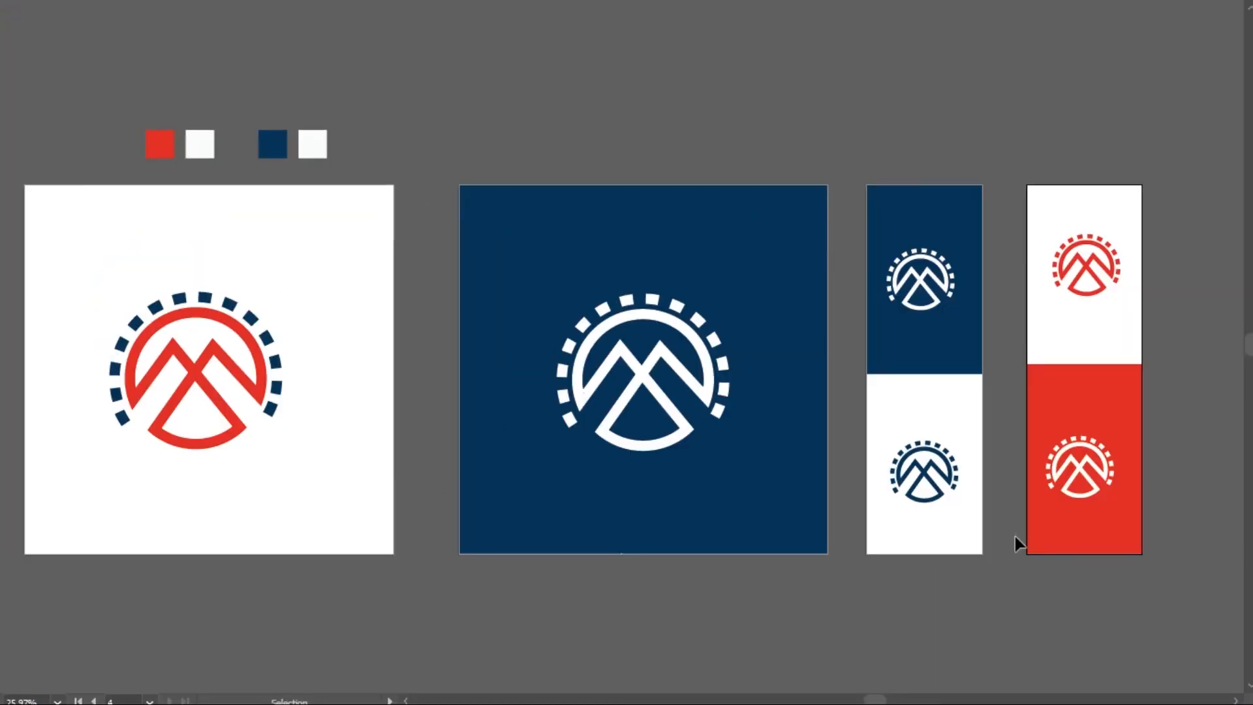